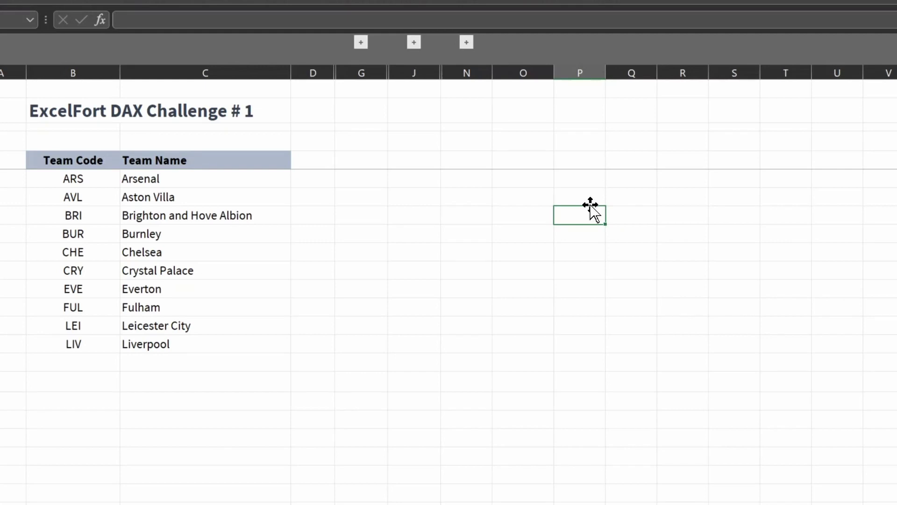
Examine the team code and name list, then reveal the Table 1 match columns and check their Team and Opp Team headers.
drag(103, 152, 173, 356)
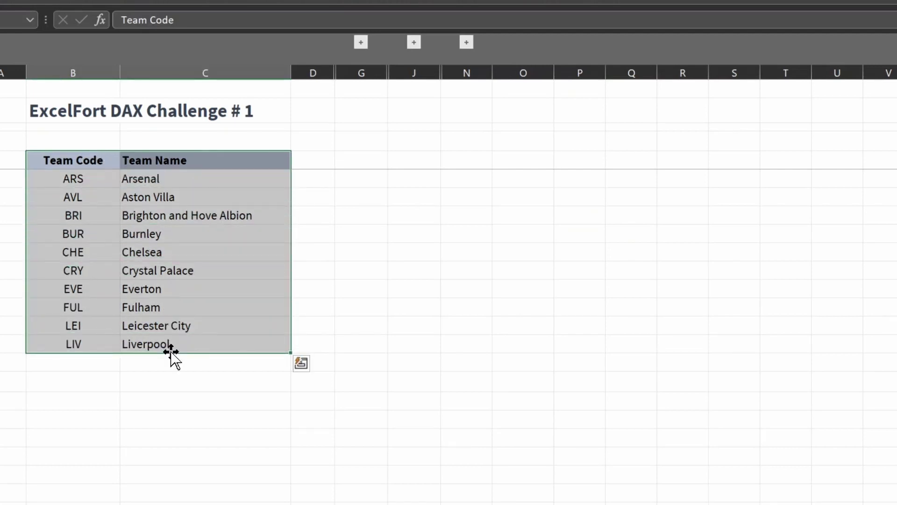
click(363, 43)
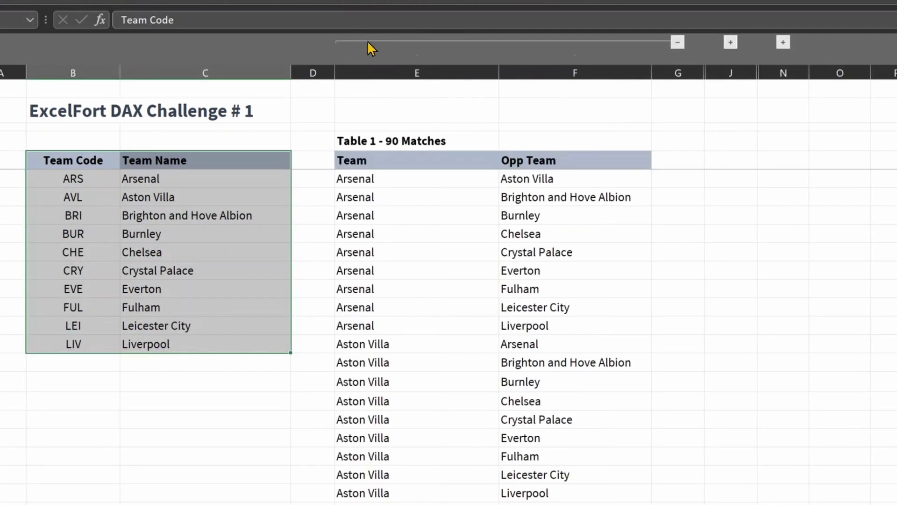
click(456, 167)
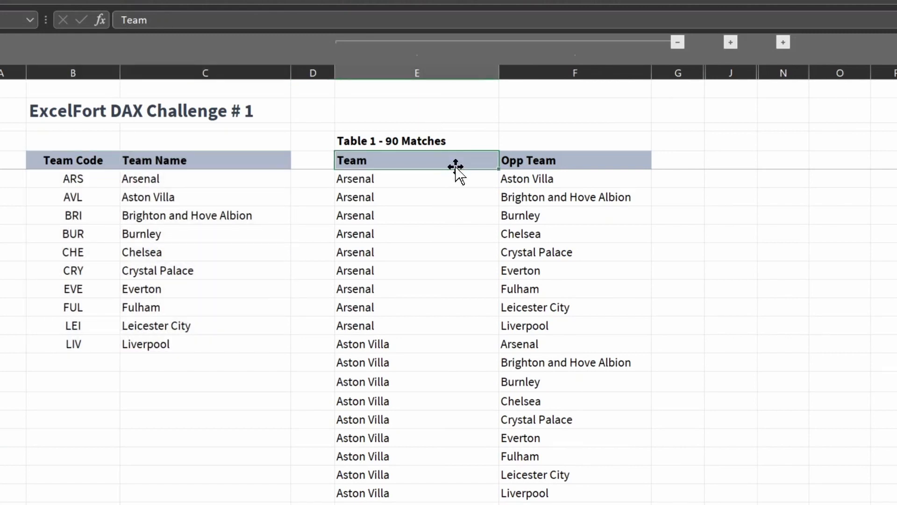
click(577, 167)
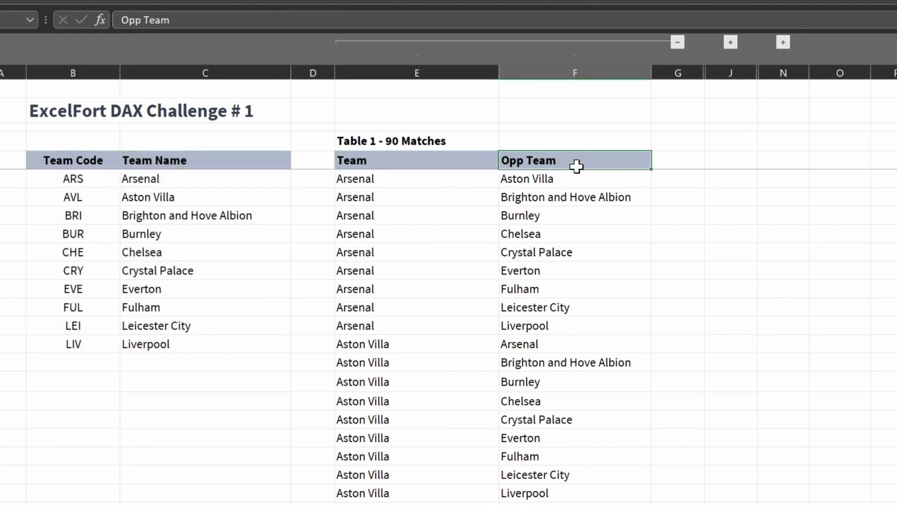
Compare the Arsenal versus Aston Villa match with its reverse pairing in Table 1 and check the table's title.
click(438, 184)
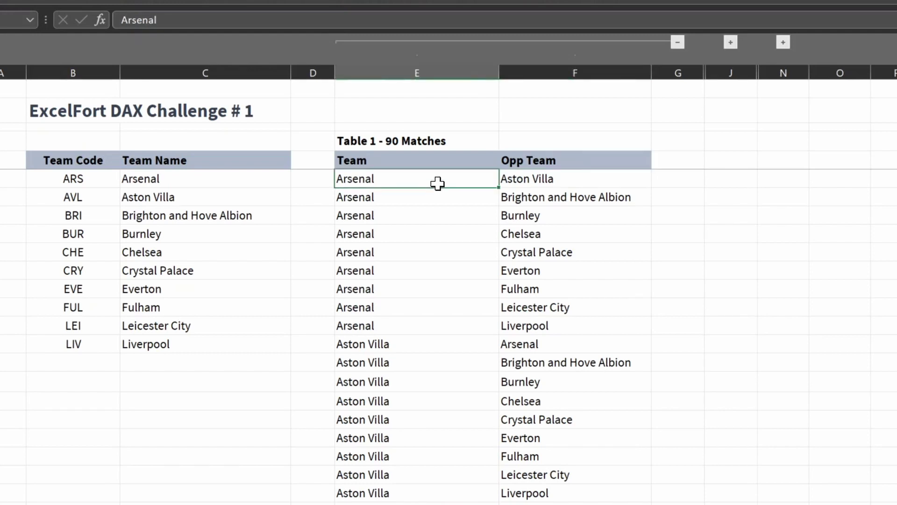
ctrl+click(567, 180)
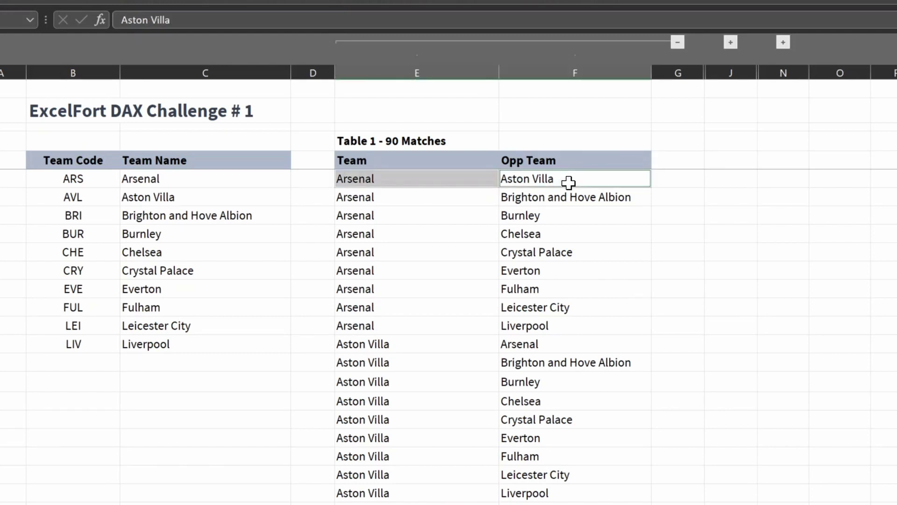
ctrl+click(412, 347)
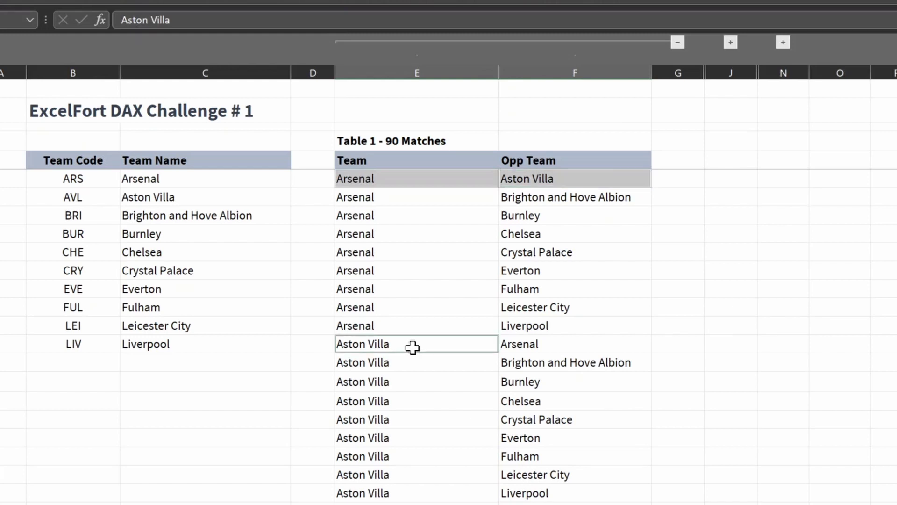
ctrl+click(559, 347)
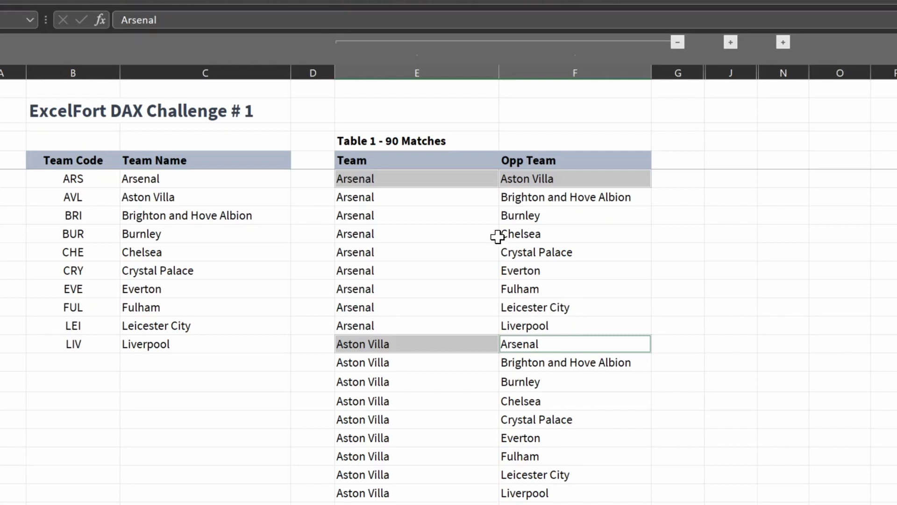
click(444, 142)
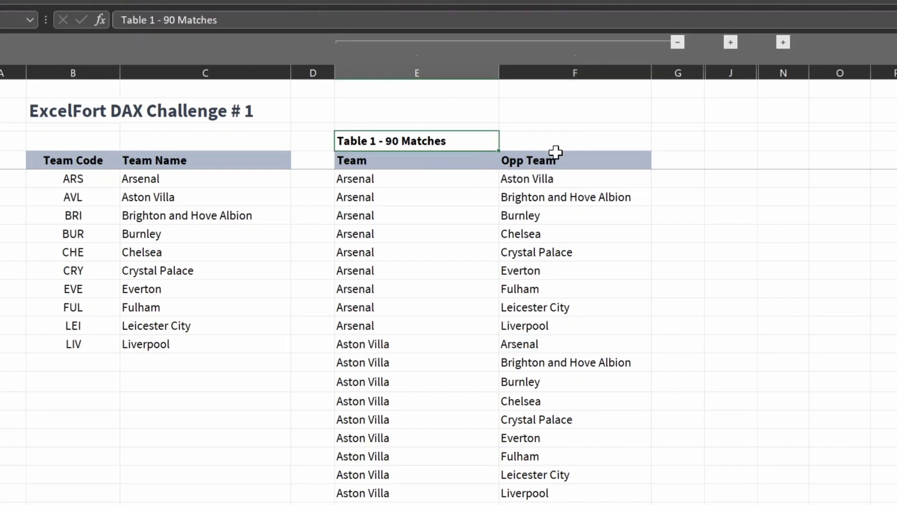
Hide the Table 1 columns, reveal Table 2, and examine its Arsenal versus Aston Villa pairing and the first Aston Villa row.
click(678, 42)
click(412, 43)
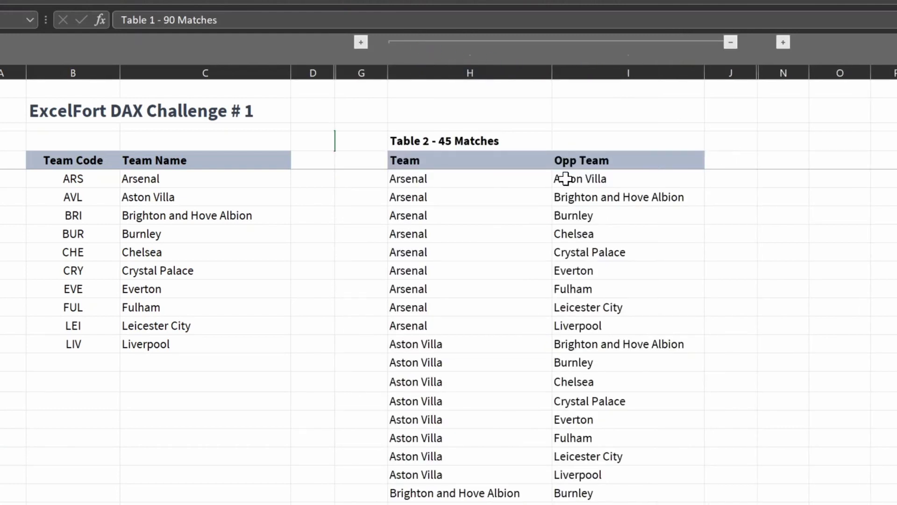
click(489, 142)
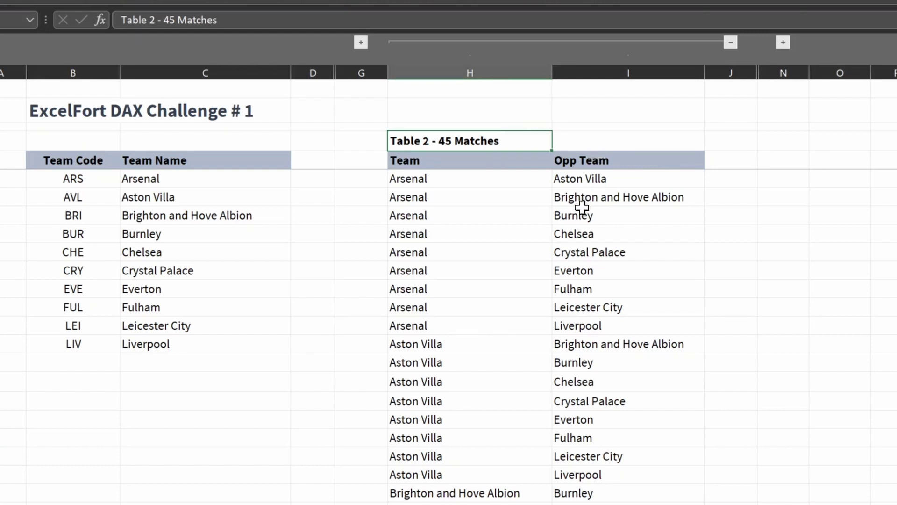
click(501, 180)
ctrl+click(622, 180)
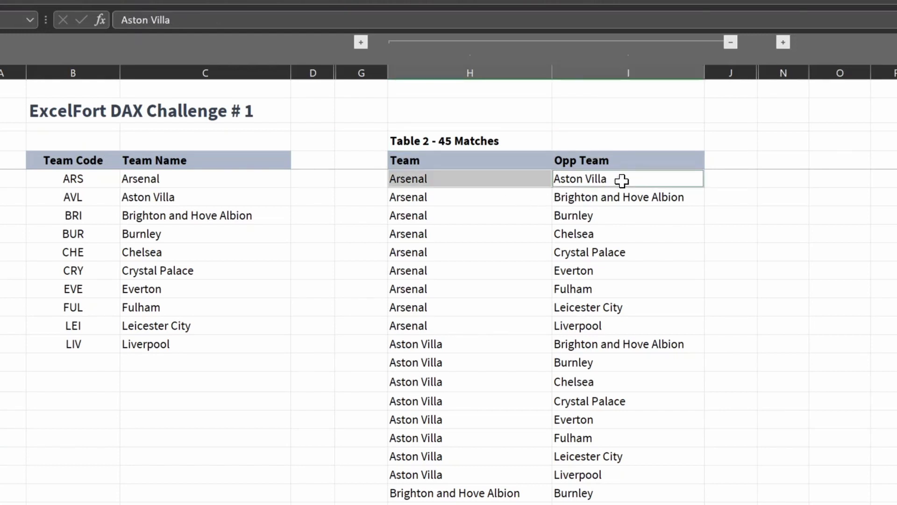
click(505, 184)
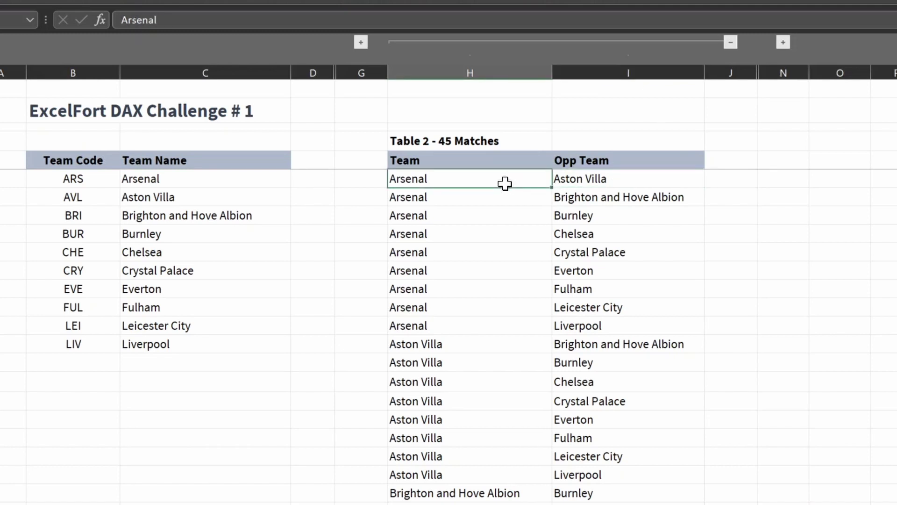
ctrl+click(628, 181)
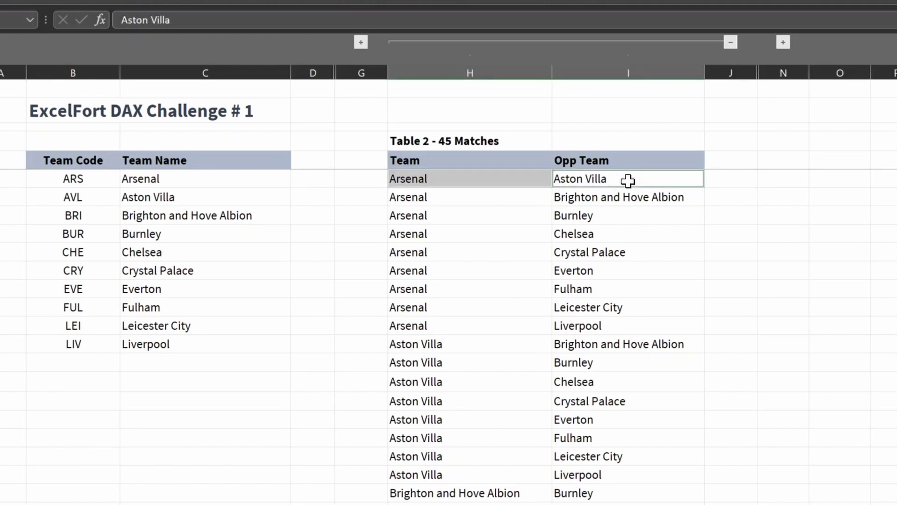
click(484, 346)
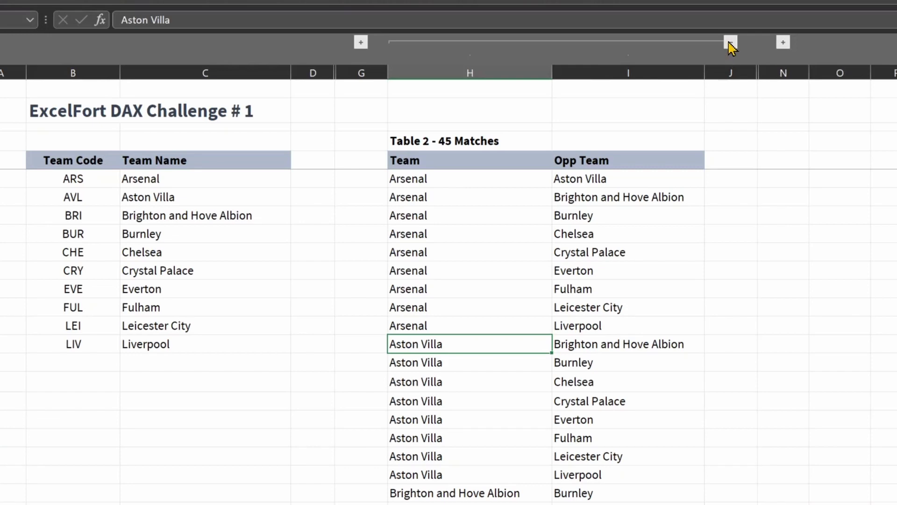
click(360, 42)
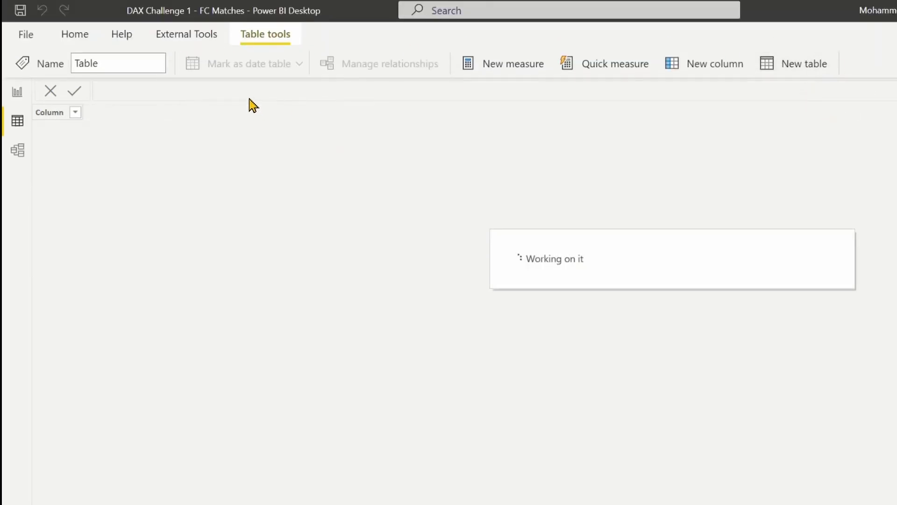
In Power BI Desktop, name the new calculated table Table 1 and add three empty formula lines below the name.
click(210, 89)
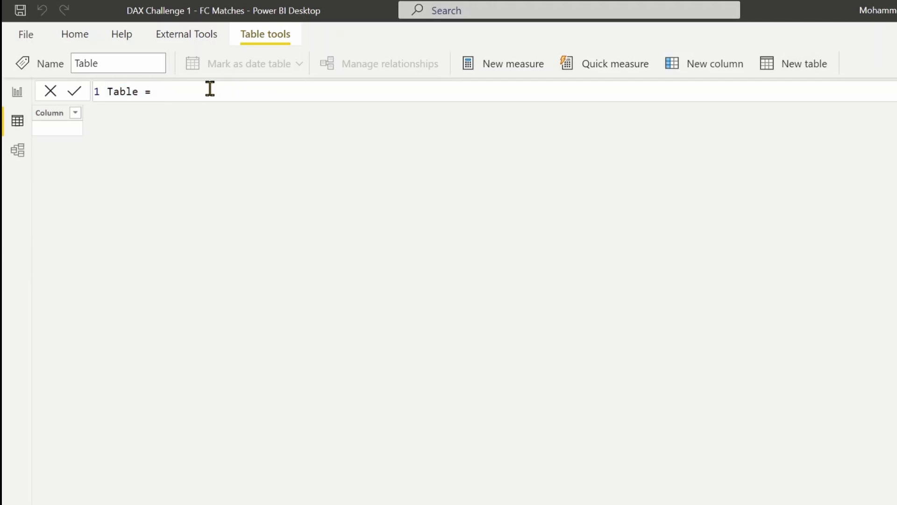
key(Left)
key(Left)
text(1)
key(End)
key(shift+Return)
key(shift+Return)
key(shift+Return)
key(Up)
key(Up)
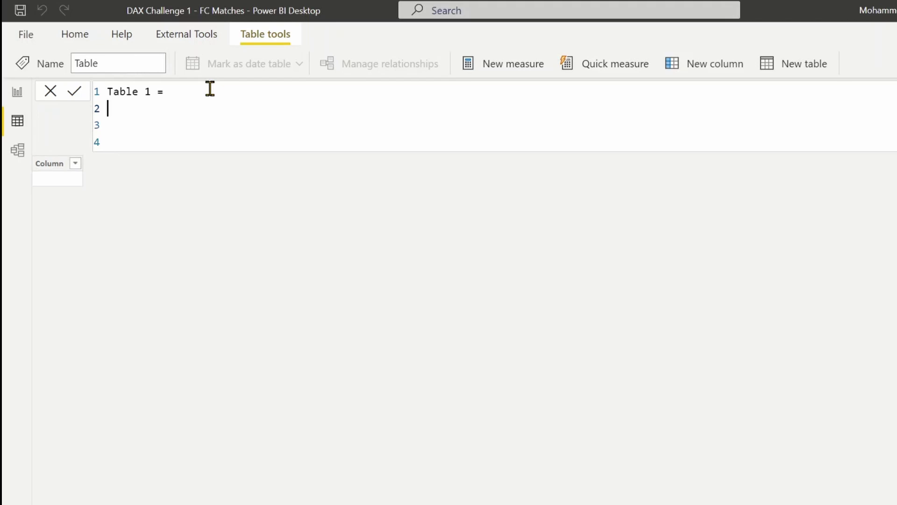
Try to define Table 1 with the formula GENERATE( Teams , Teams ).
text(gene)
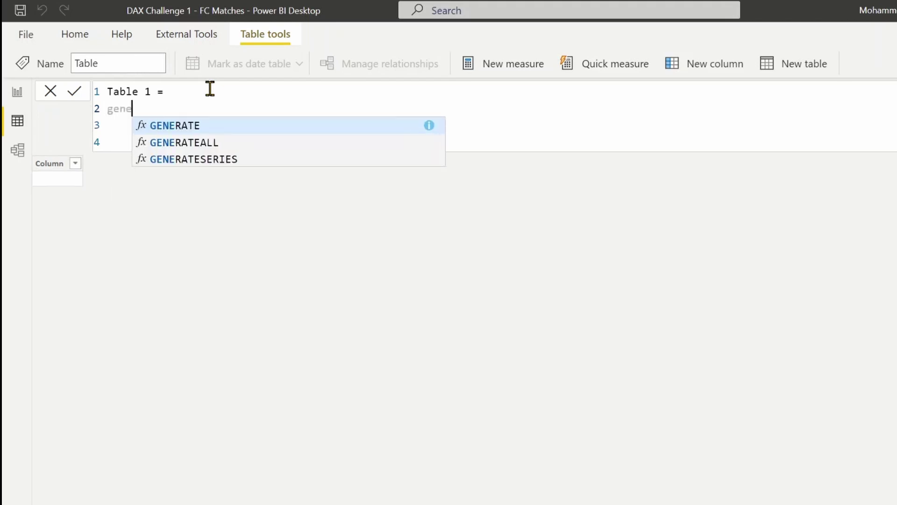
key(Tab)
key(Escape)
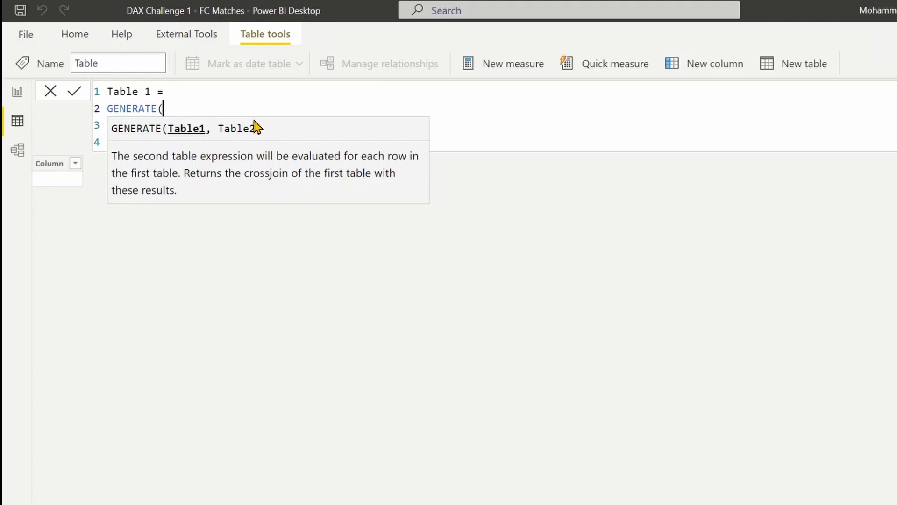
text(tea)
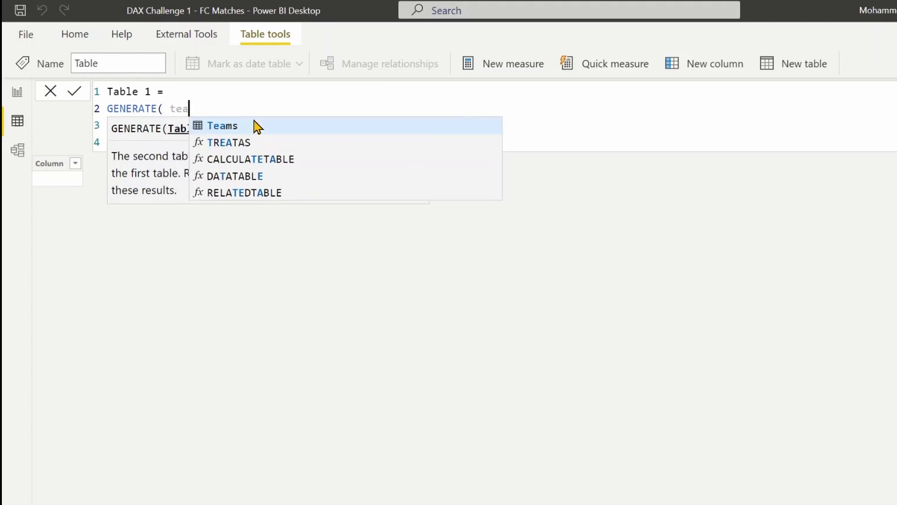
text(ms ,)
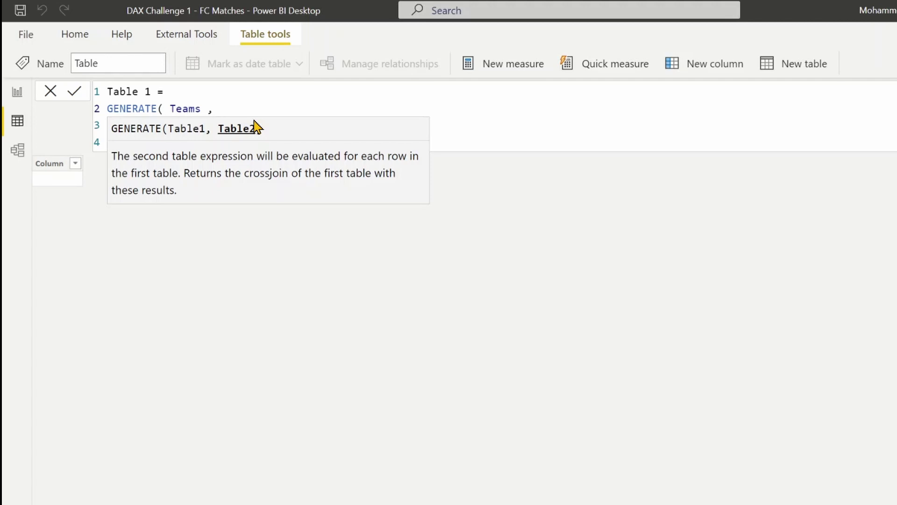
text(team)
key(Tab)
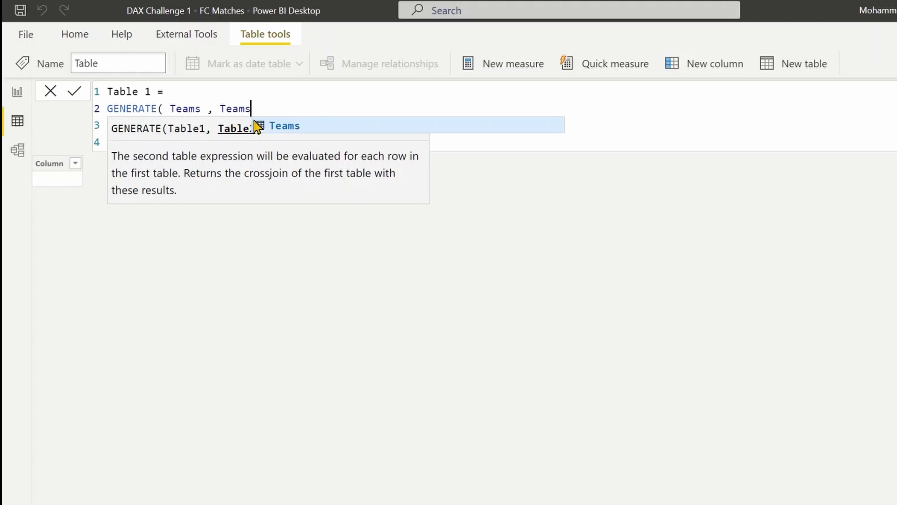
text())
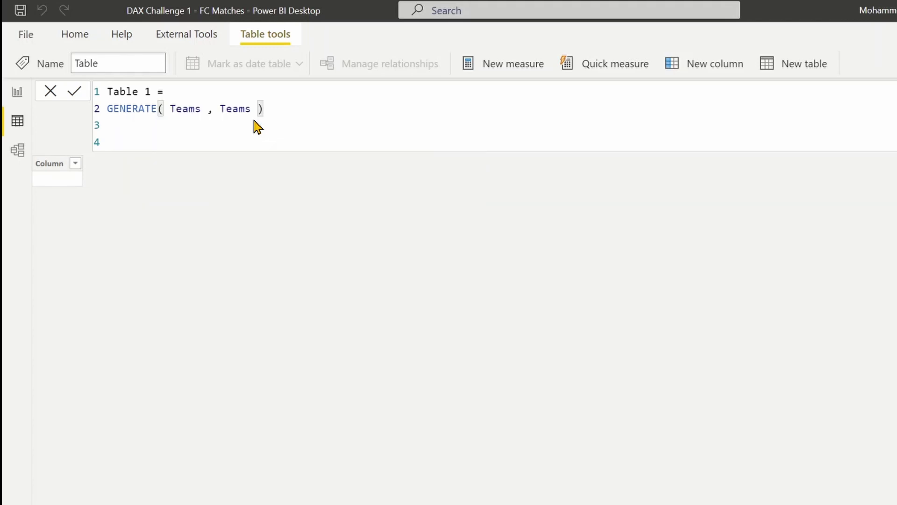
key(Return)
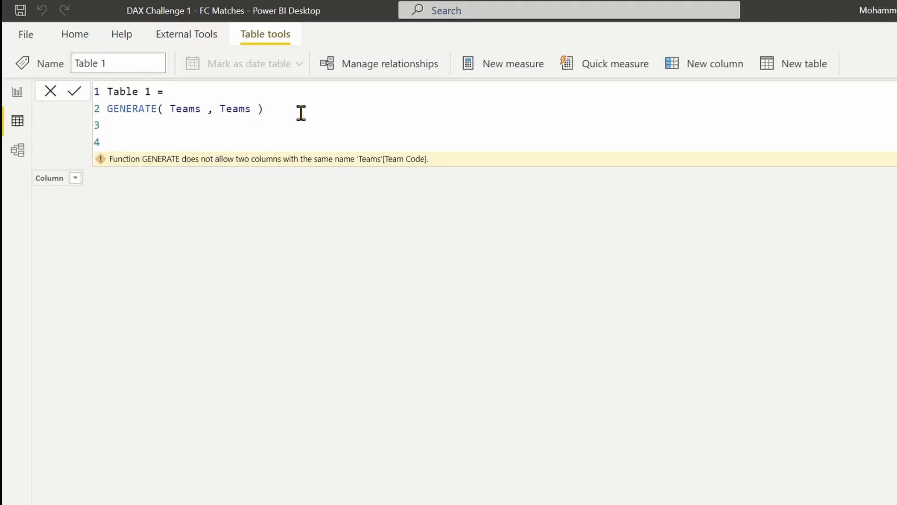
Comment out the GENERATE( Teams , Teams ) line and add two more empty lines below it.
double_click(233, 108)
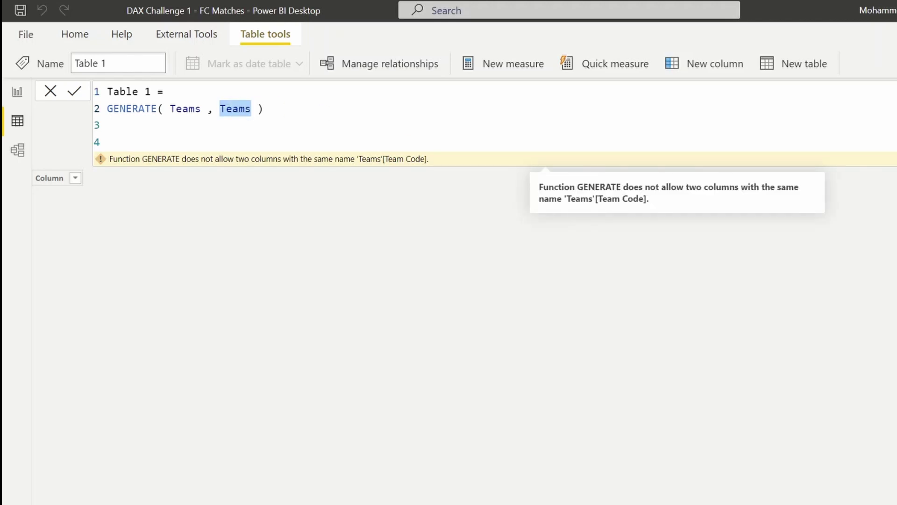
click(263, 108)
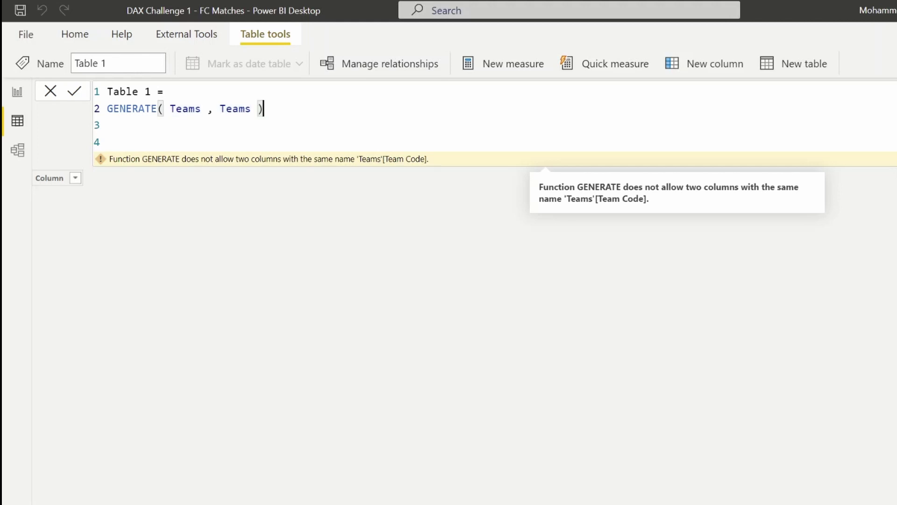
click(258, 108)
key(ctrl+slash)
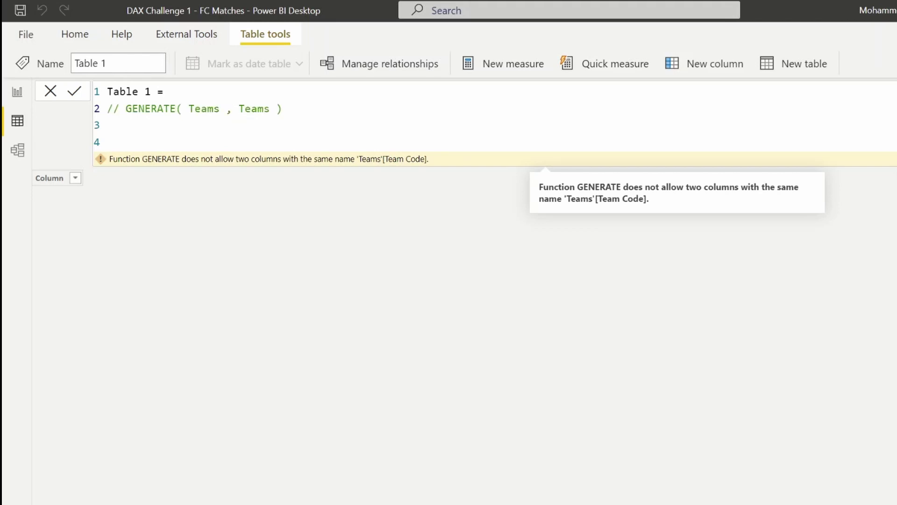
key(End)
key(Return)
key(Return)
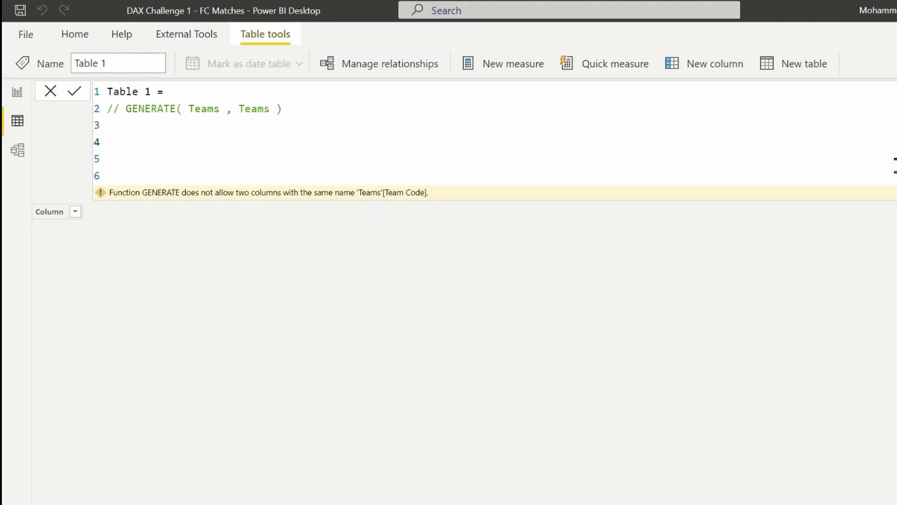
Start a SELECTCOLUMNS expression on line 4 with Teams as its table argument on its own line.
text(sele)
key(Tab)
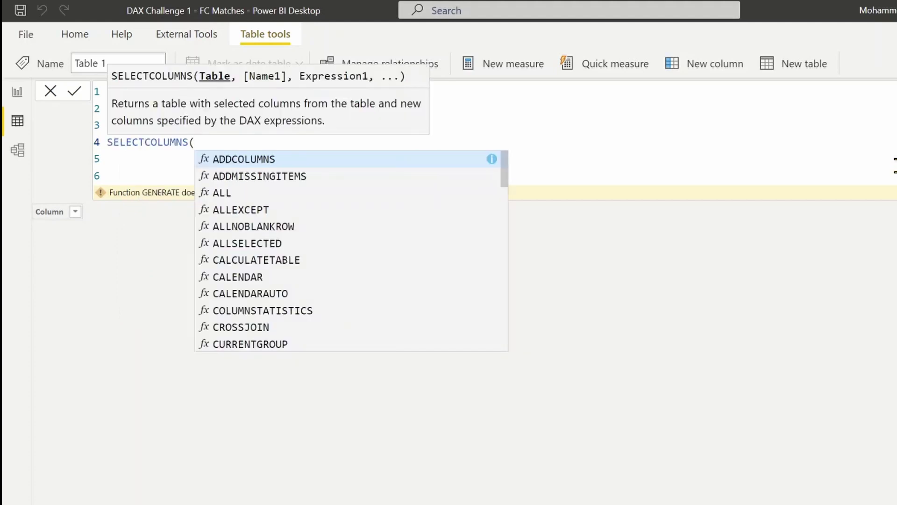
key(shift+Return)
text(tem)
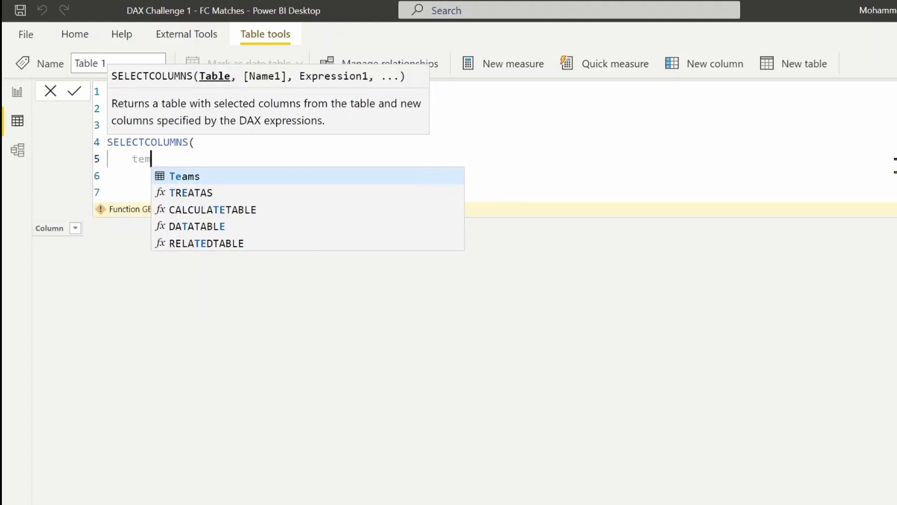
key(Tab)
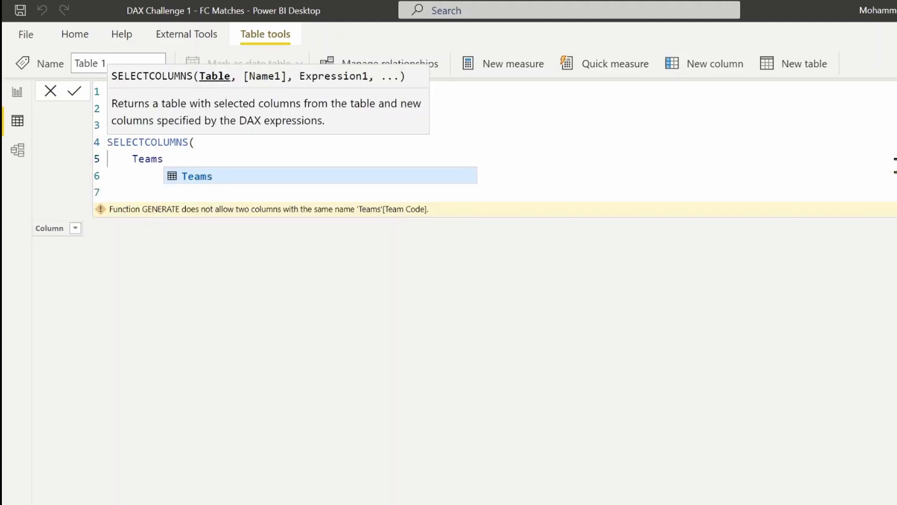
text(,)
key(shift+Return)
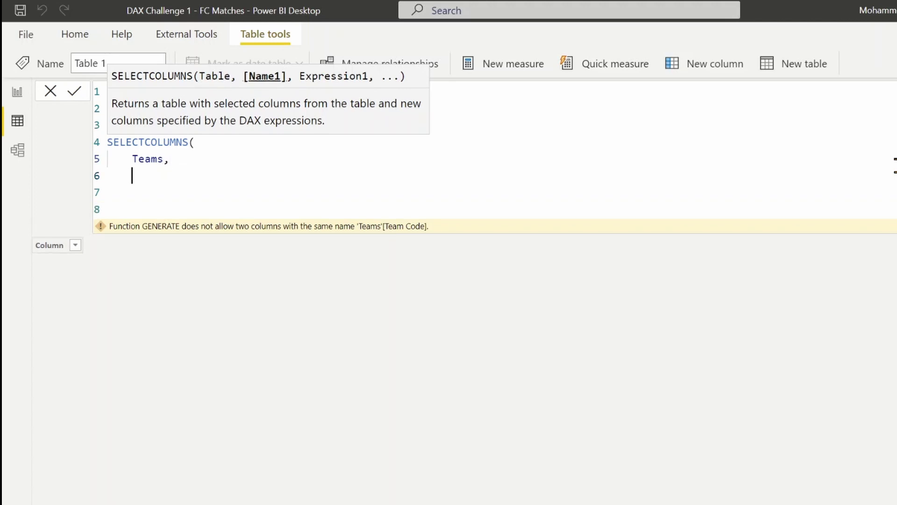
Add an "Opp ID" column returning Teams[Team Code] to the SELECTCOLUMNS expression and start a new line after it.
text("Opp ID" ,)
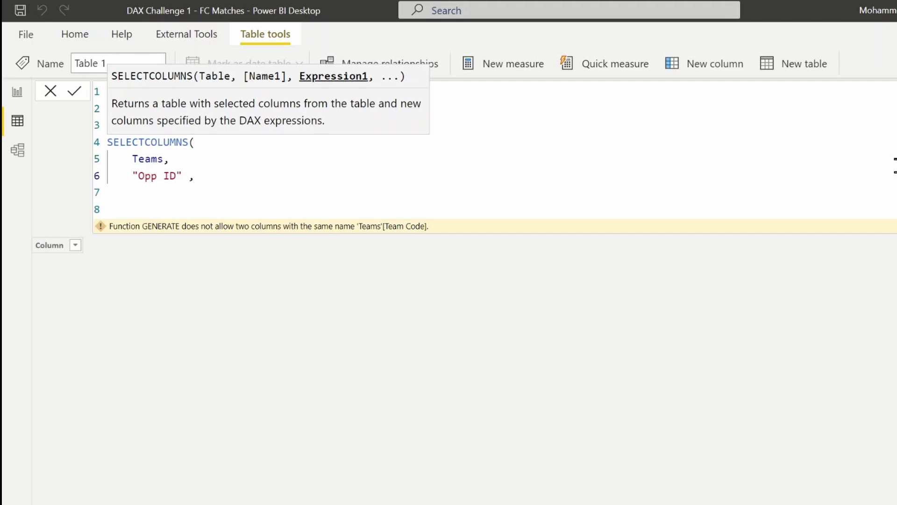
text( team)
key(Down)
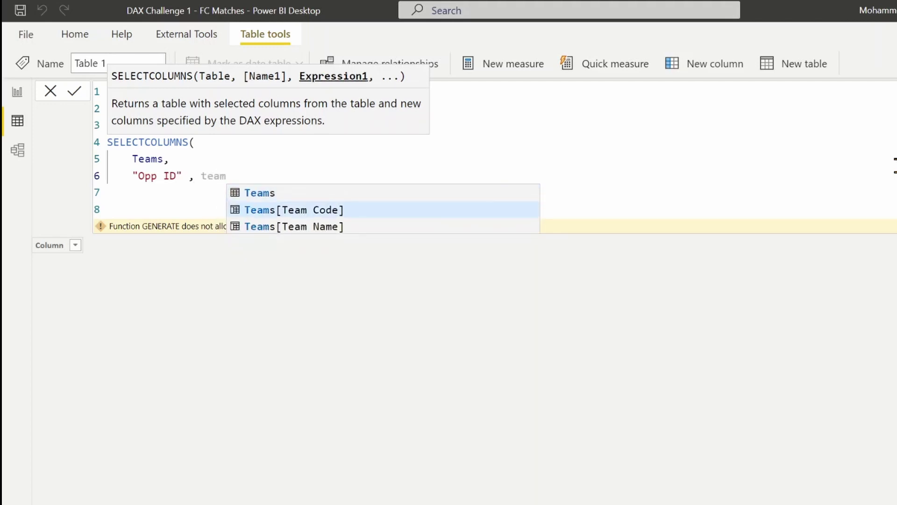
key(Tab)
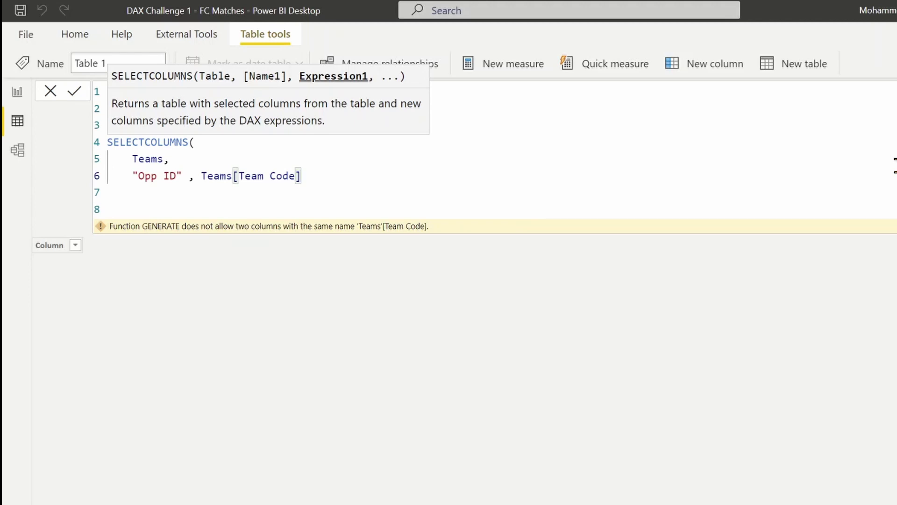
text(,)
key(Return)
Add an "Opp Team" column returning Teams[Team Name], close SELECTCOLUMNS on its own line, and commit the formula.
text("O)
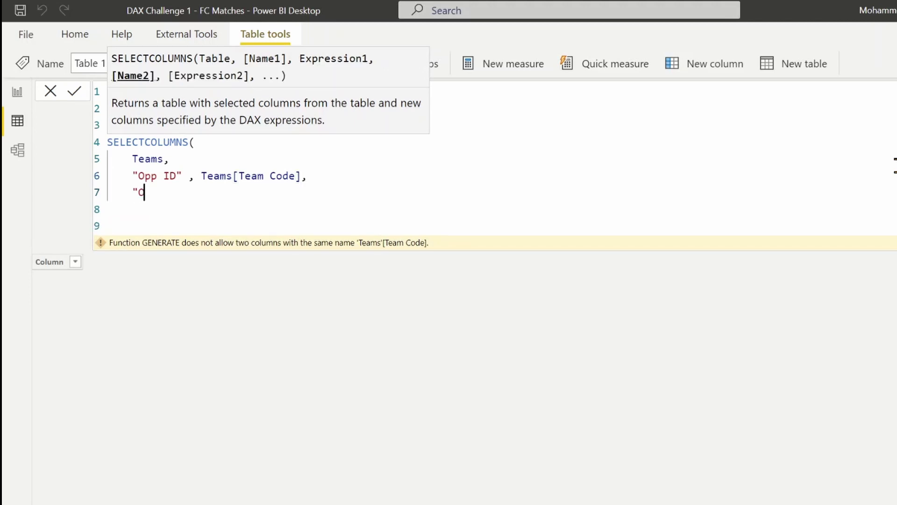
text(pp Team" , team)
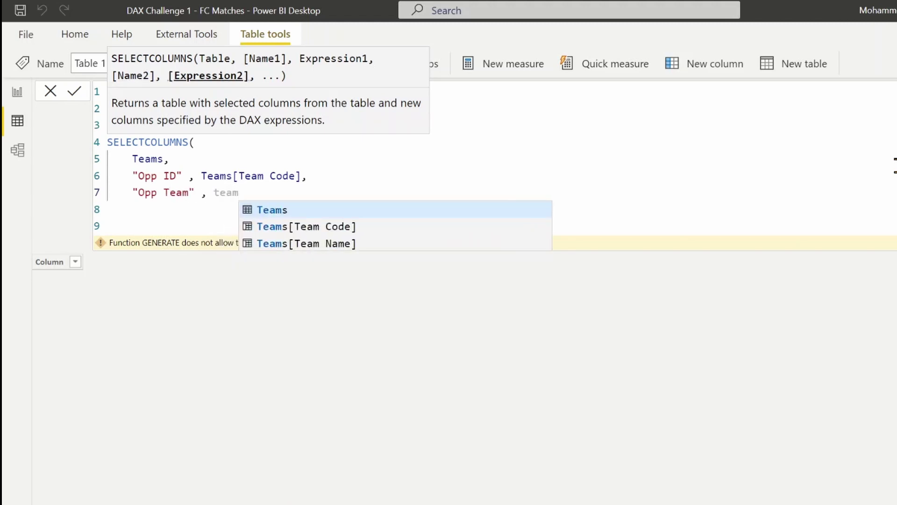
key(Down)
key(Down)
key(Tab)
text())
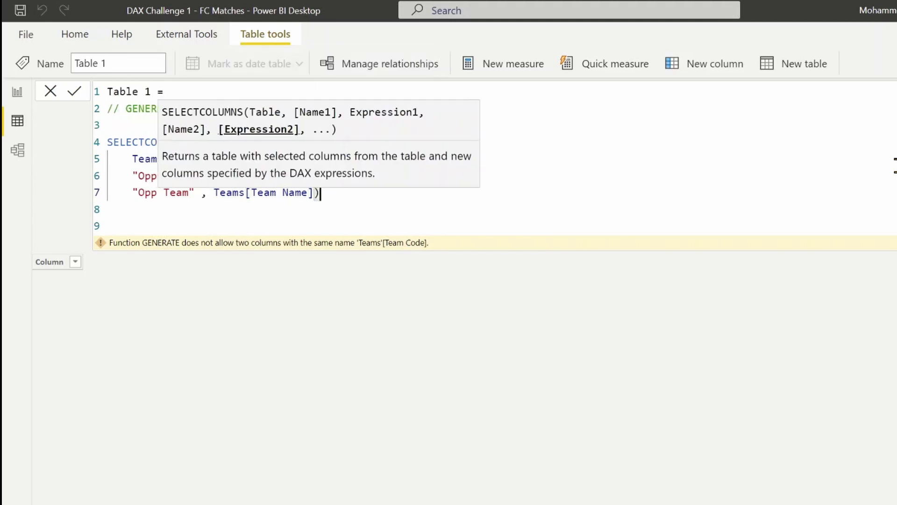
key(Return)
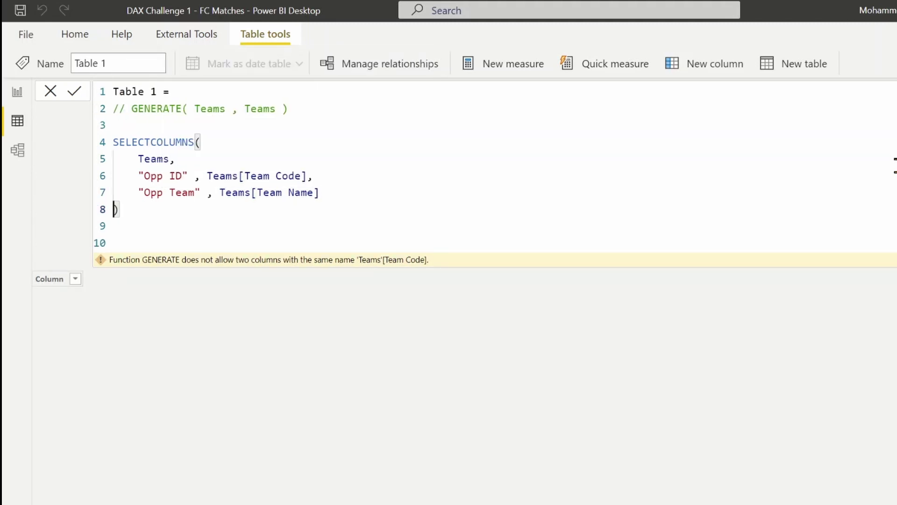
key(Return)
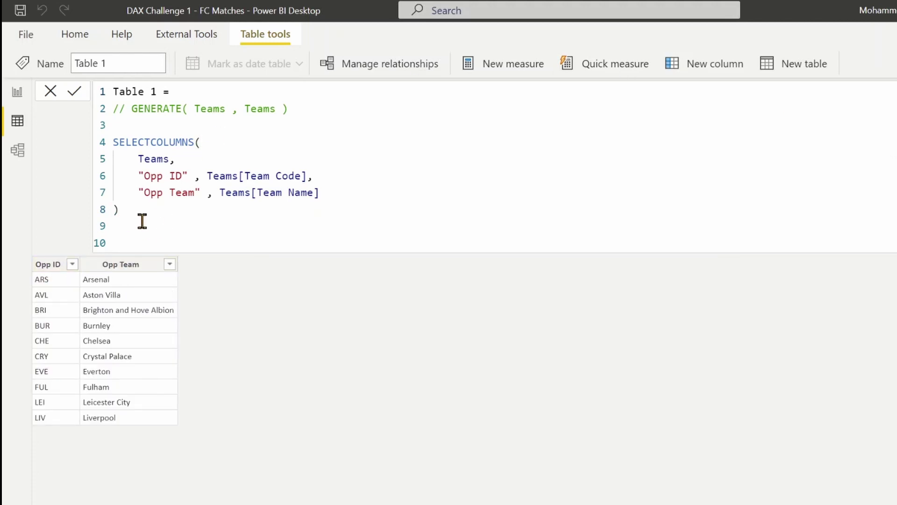
Copy the whole SELECTCOLUMNS expression, remove it from the formula, and uncomment the GENERATE( Teams , Teams ) line.
drag(140, 218, 113, 141)
key(ctrl+c)
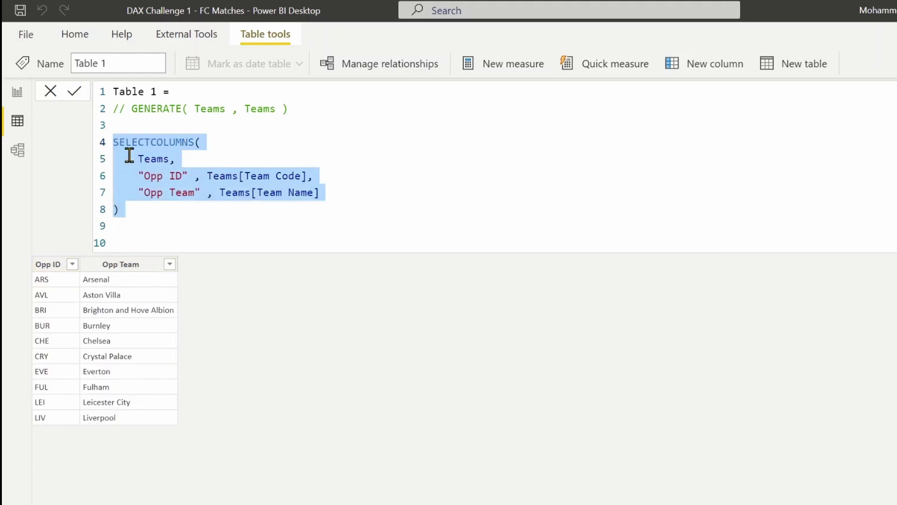
key(BackSpace)
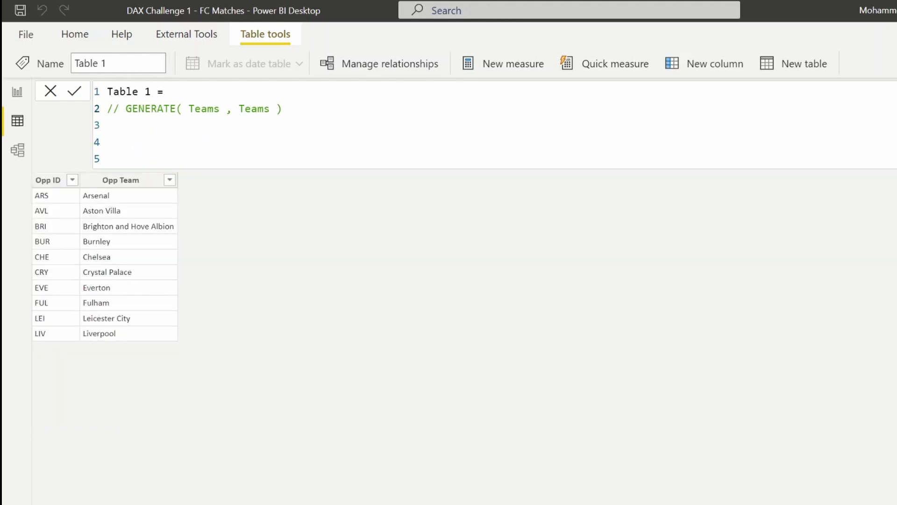
key(ctrl+slash)
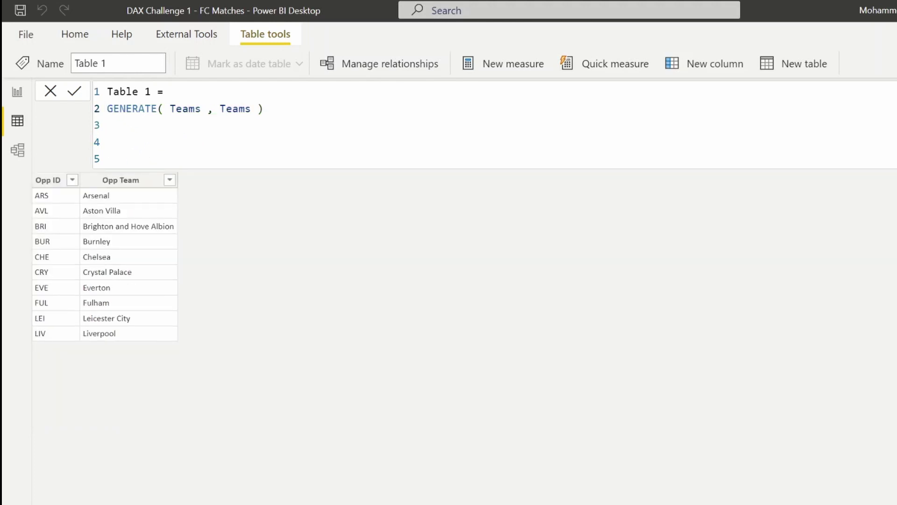
Split the GENERATE call so each Teams argument and the unindented closing parenthesis stand on their own lines.
key(ctrl+Right)
key(Right)
key(Right)
key(shift+Return)
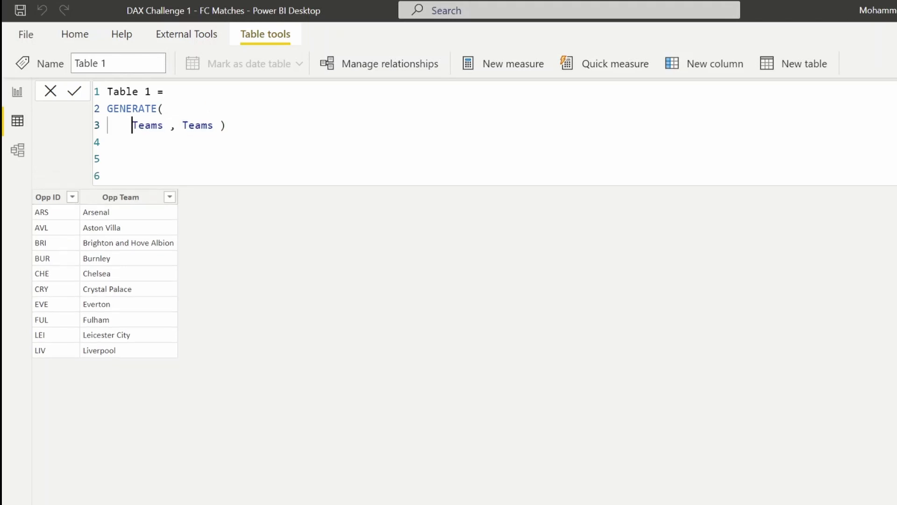
key(ctrl+Right)
key(ctrl+Right)
key(Right)
key(shift+Return)
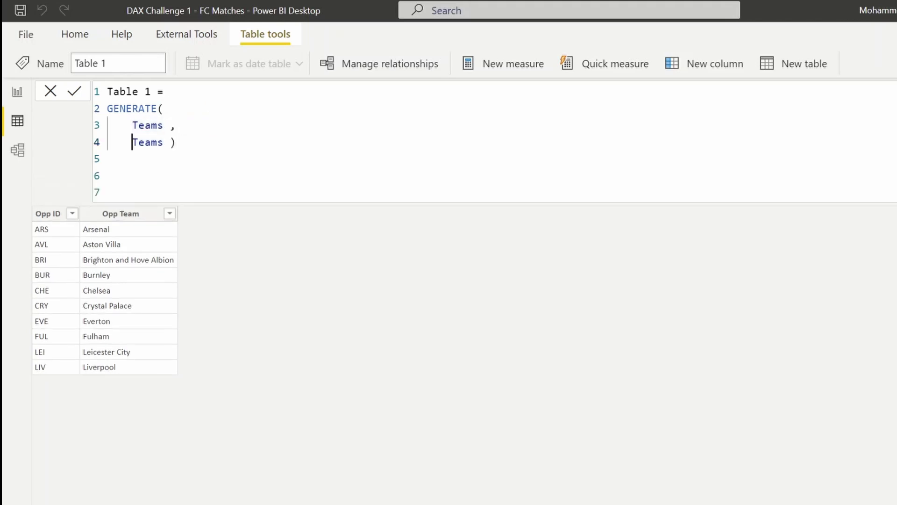
key(ctrl+Right)
key(Right)
key(shift+Return)
key(shift+Tab)
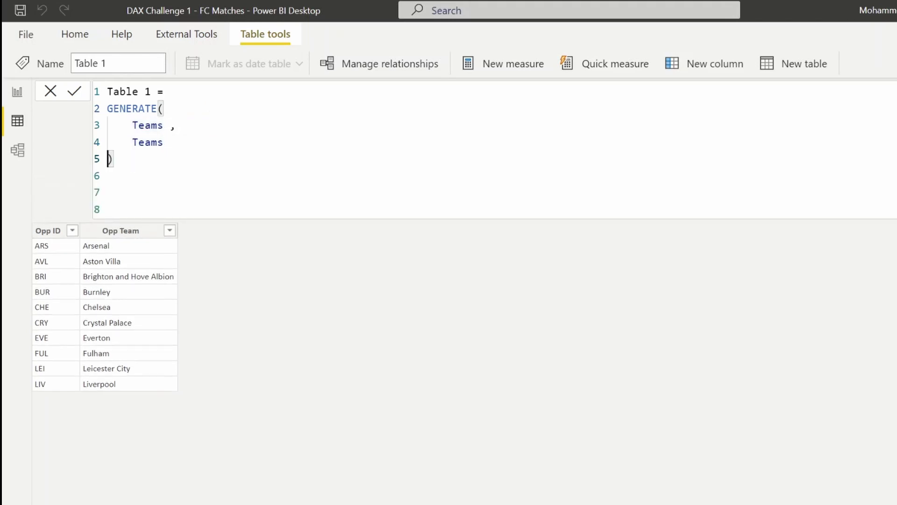
Replace GENERATE's second Teams argument with the copied SELECTCOLUMNS expression and delete the leftover closing parenthesis below it.
key(Left)
key(ctrl+BackSpace)
key(ctrl+v)
key(Up)
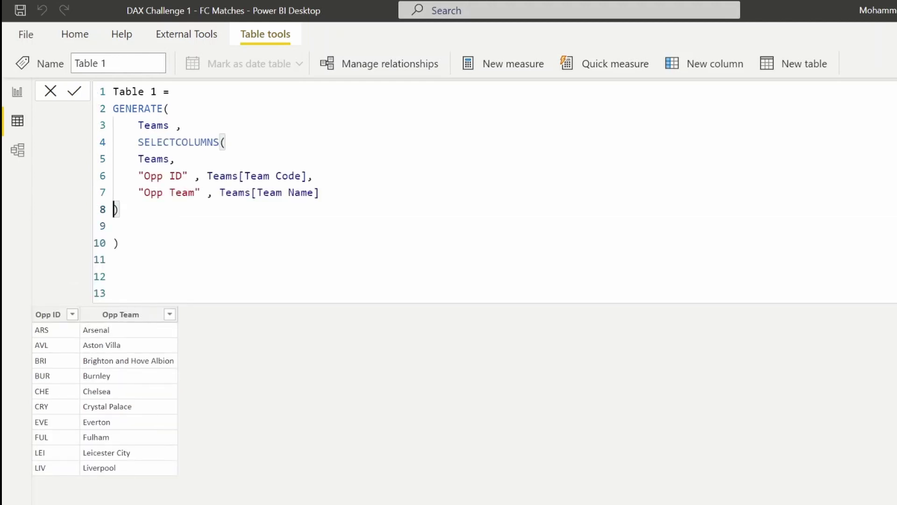
key(Down)
key(Down)
key(Delete)
key(Up)
key(Up)
key(Left)
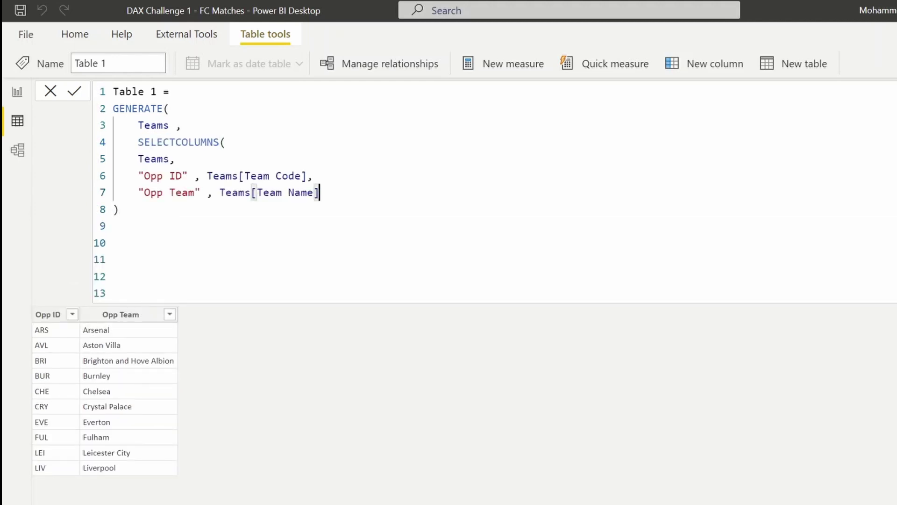
Indent the nested SELECTCOLUMNS arguments and closing parenthesis by one level inside GENERATE.
key(Right)
key(Tab)
key(Up)
key(Up)
key(Up)
key(shift+Down)
key(shift+Down)
key(shift+Down)
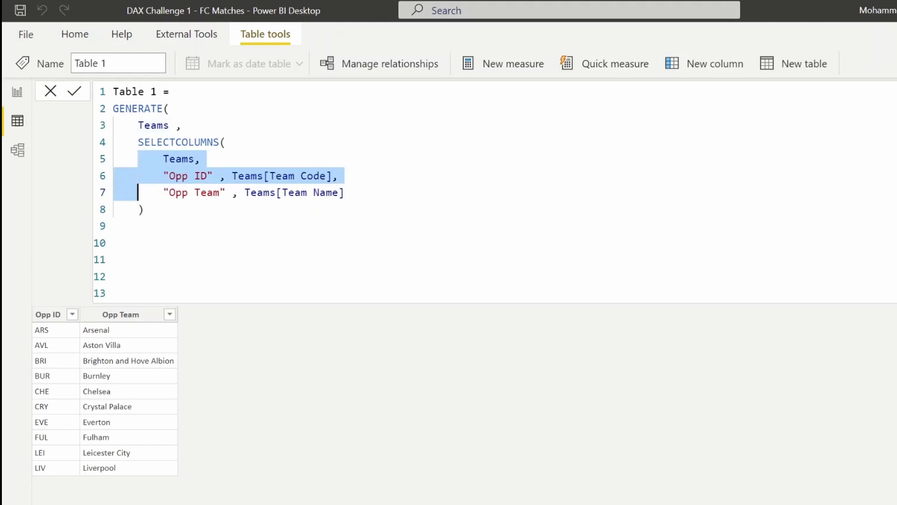
key(Tab)
key(Right)
Close GENERATE with a parenthesis on its own line and commit the Table 1 formula.
text())
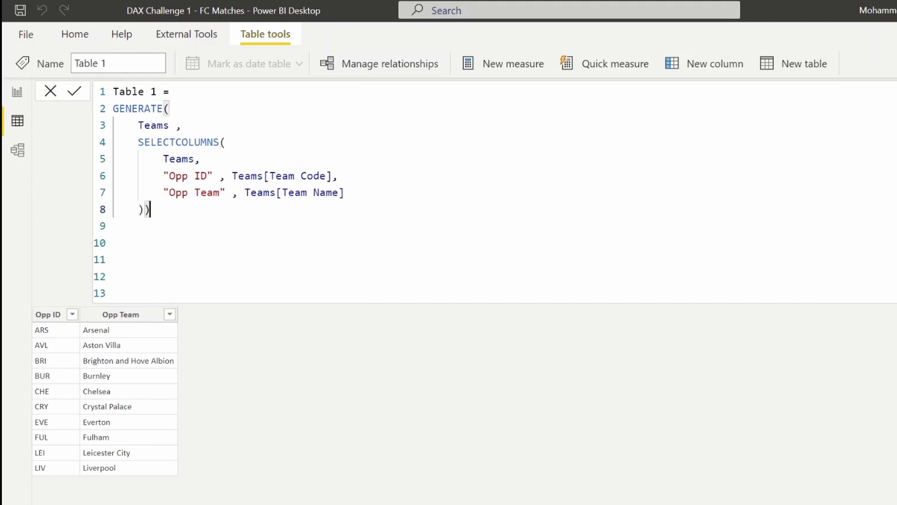
key(Return)
key(Up)
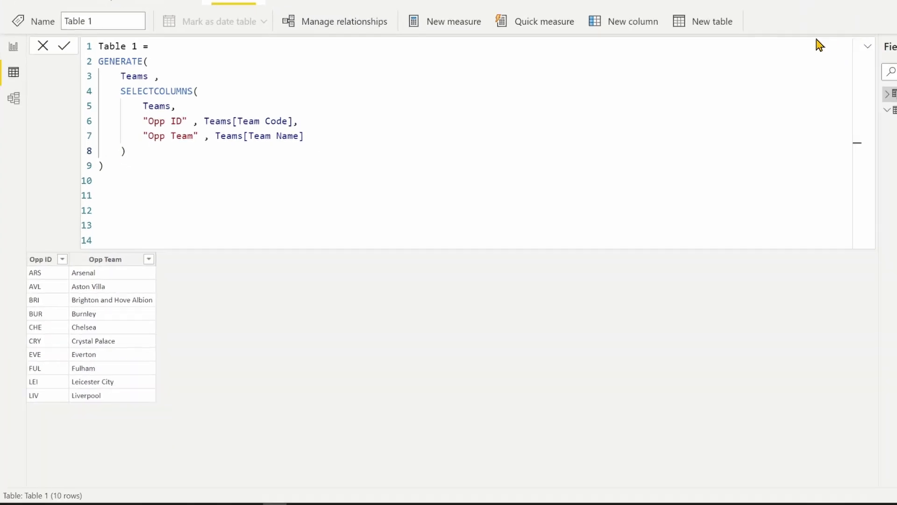
key(Return)
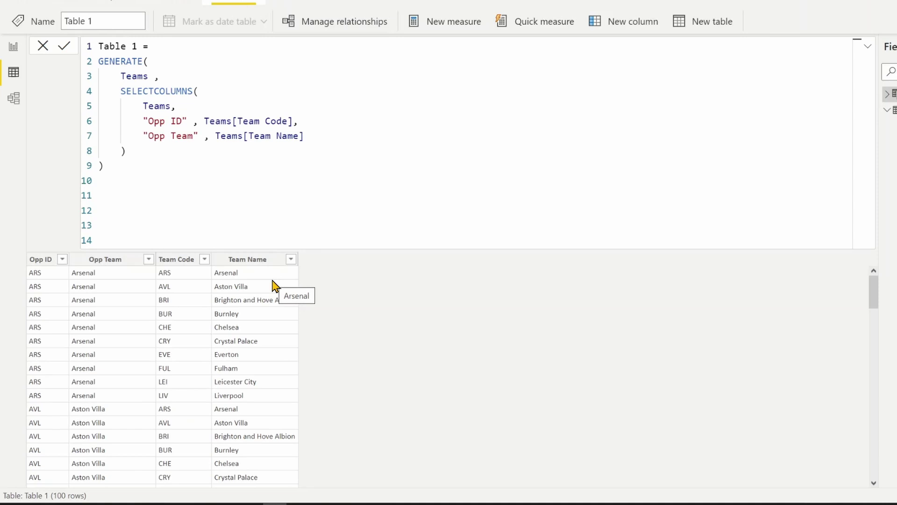
Insert an empty line below GENERATE's first Teams argument and indent the whole SELECTCOLUMNS block one more level.
click(160, 76)
key(Return)
key(Down)
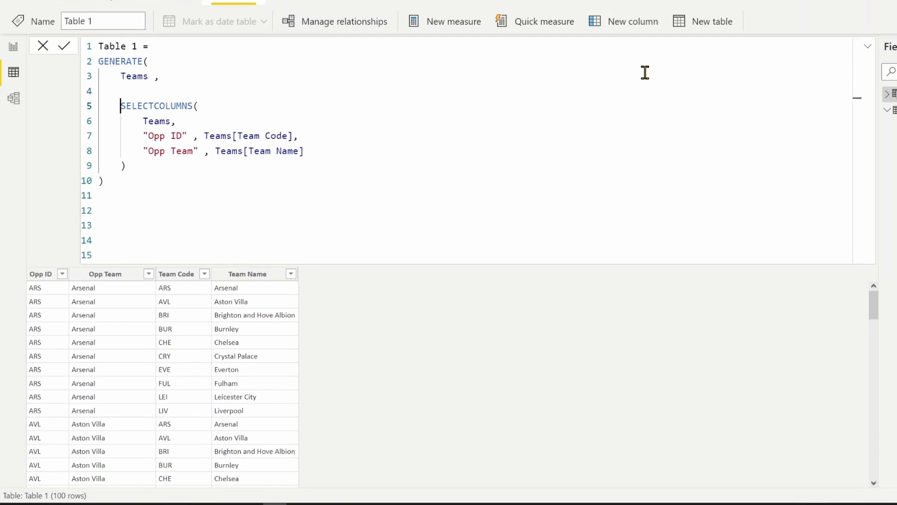
key(shift+Down)
key(shift+Down)
key(shift+Down)
key(shift+Down)
key(shift+End)
key(Tab)
key(Up)
key(Up)
key(Up)
key(Up)
key(Up)
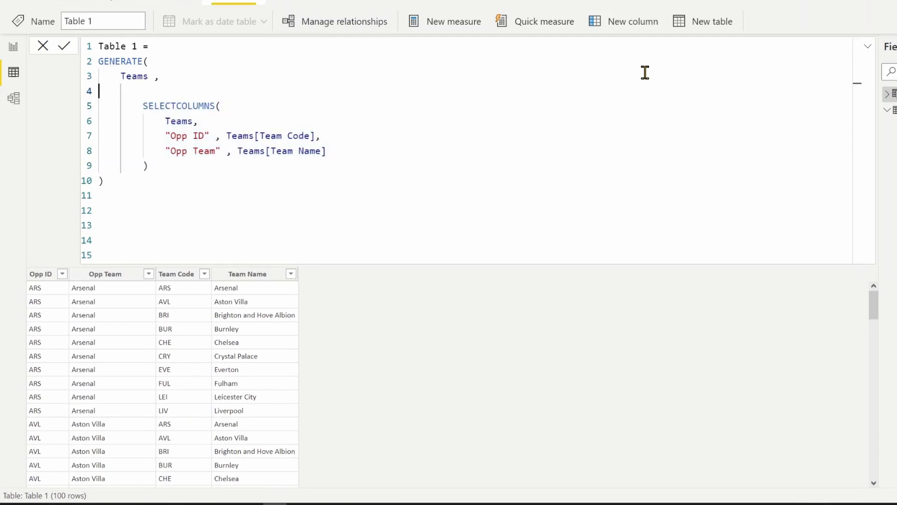
Open a FILTER function above SELECTCOLUMNS, then add a comma and a new line after the SELECTCOLUMNS closing parenthesis.
key(Tab)
text(FILTER()
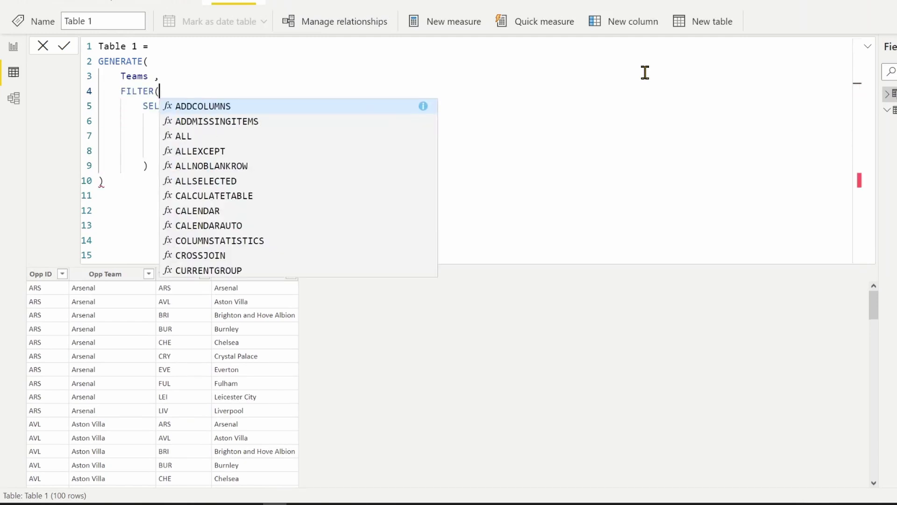
key(Escape)
key(Down)
key(Down)
key(Down)
key(Down)
key(Down)
key(Down)
key(Down)
key(Down)
key(Down)
key(Down)
key(Down)
key(Up)
key(Up)
key(Up)
key(Up)
key(Up)
key(Up)
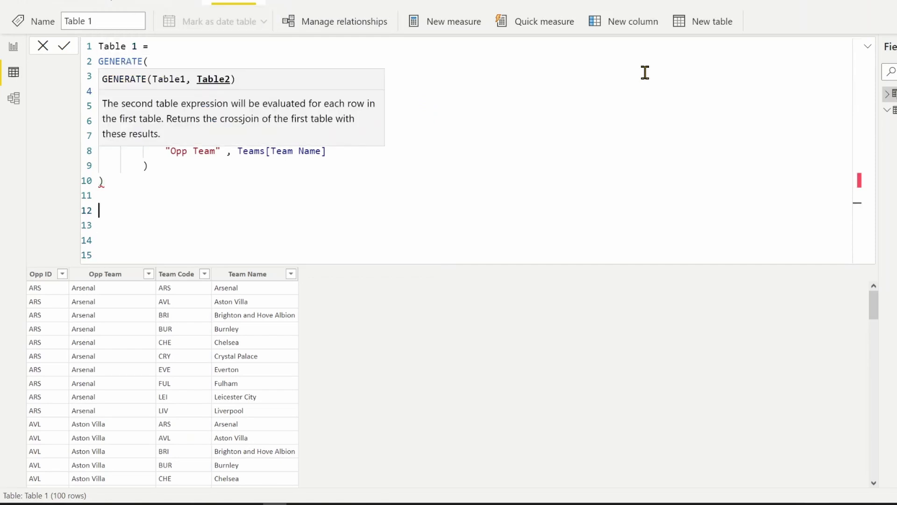
key(End)
text(,)
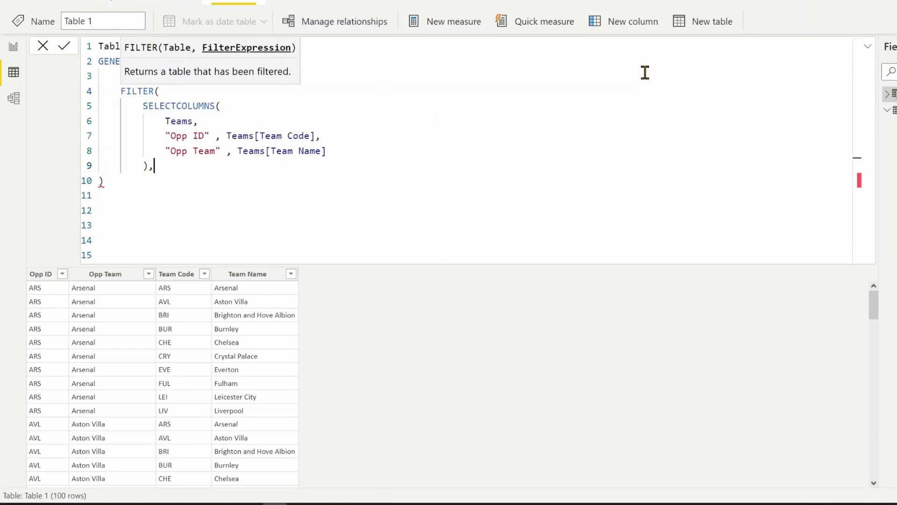
key(Return)
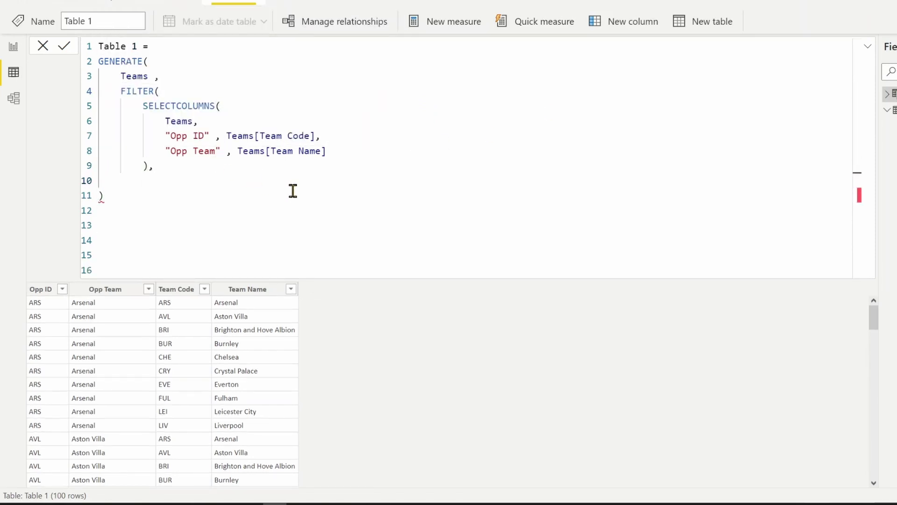
Enter [Opp ID] <> Teams[Team Code] as the FILTER condition.
text([opp)
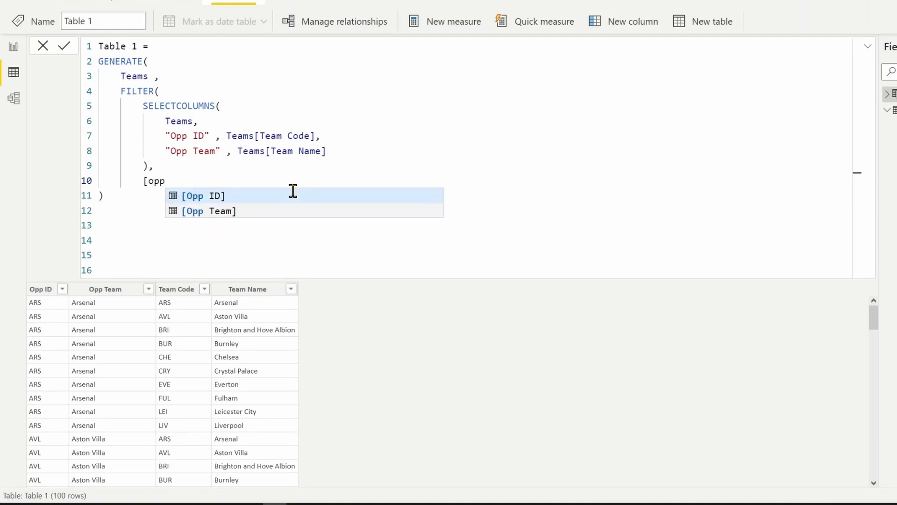
key(Tab)
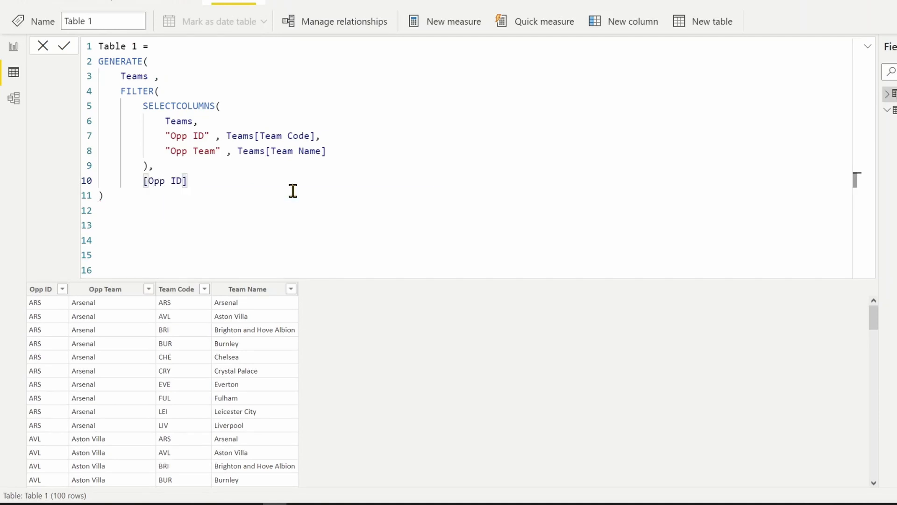
text(,)
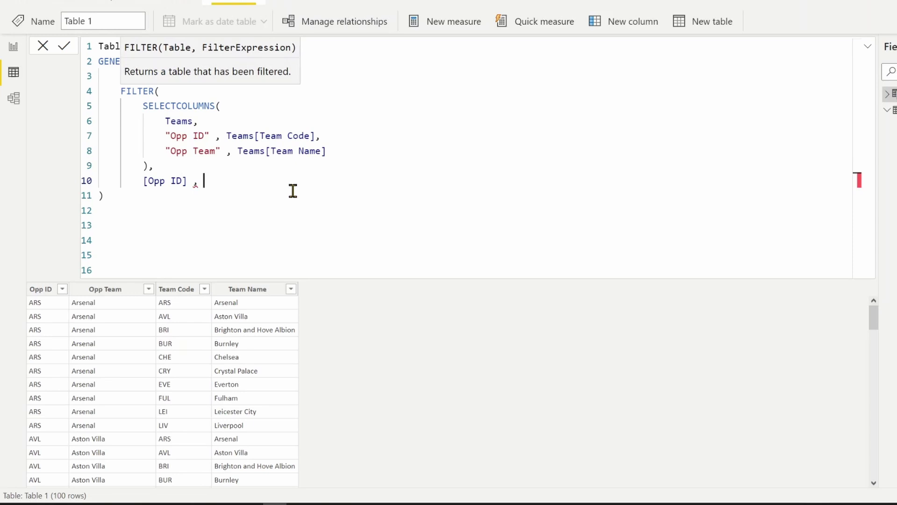
key(BackSpace)
key(BackSpace)
key(BackSpace)
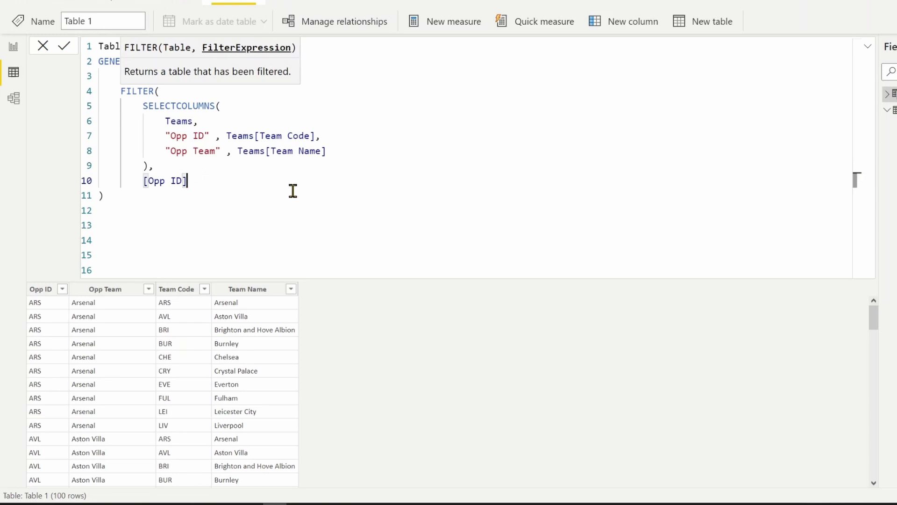
text(<> team)
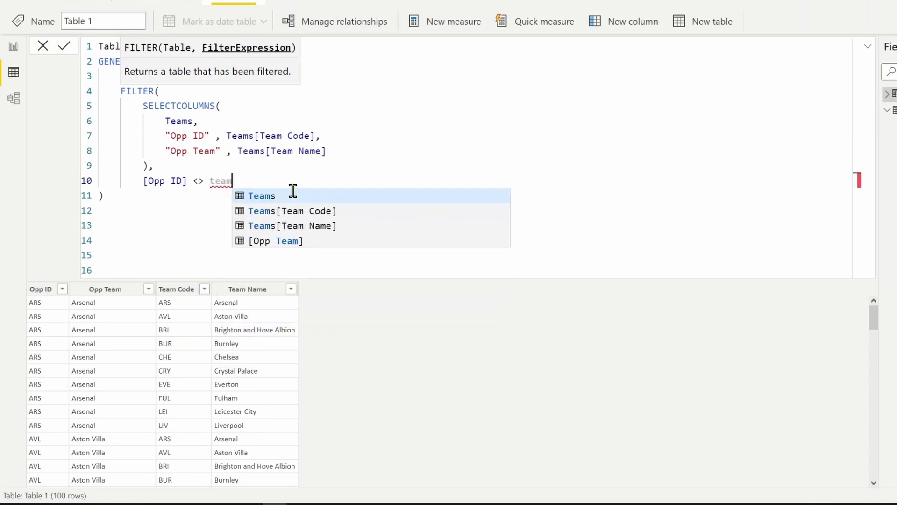
key(Down)
key(Tab)
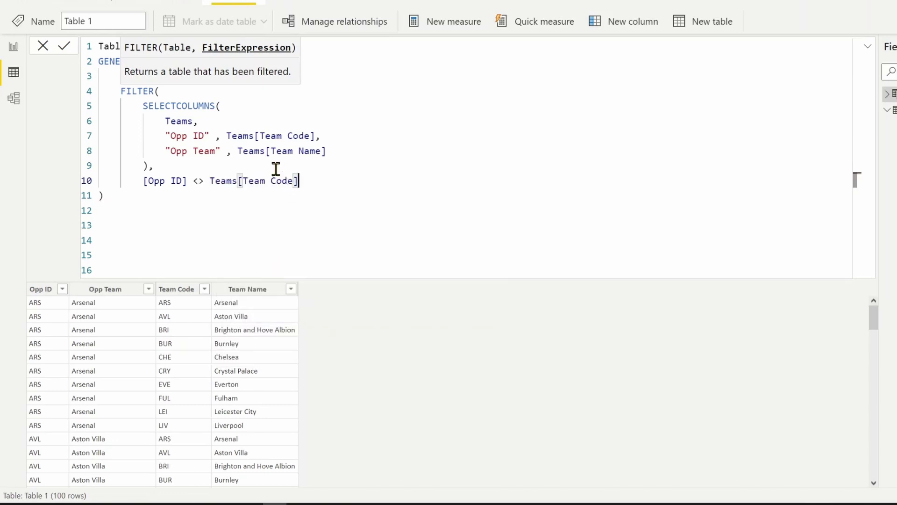
Close FILTER with a parenthesis on its own line, commit the Table 1 formula and collapse the formula bar.
click(131, 75)
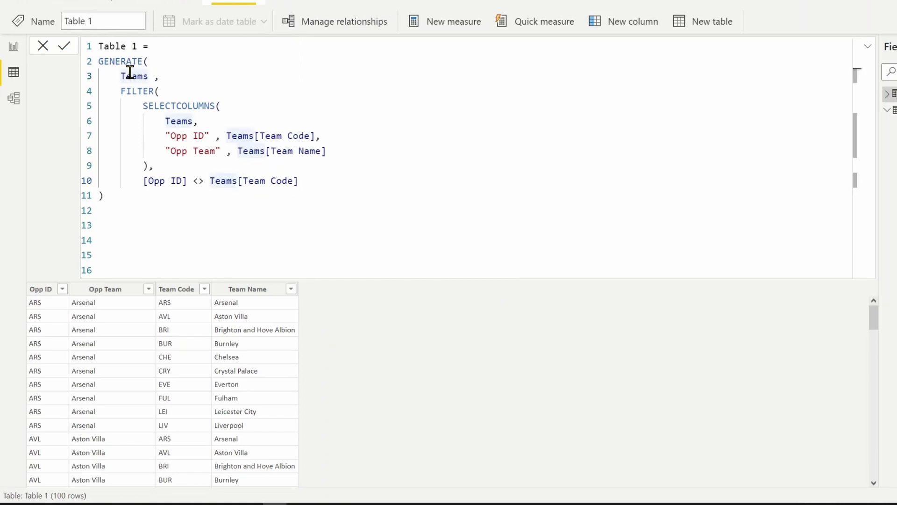
click(310, 181)
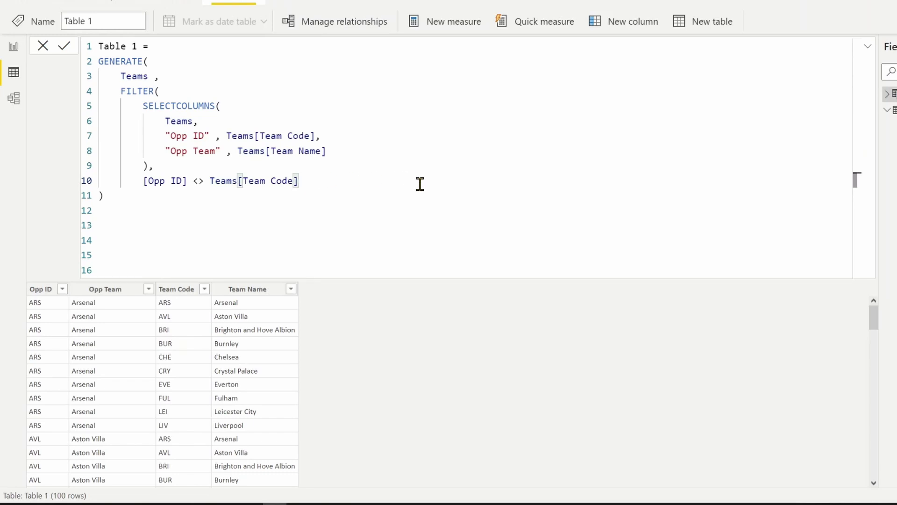
text())
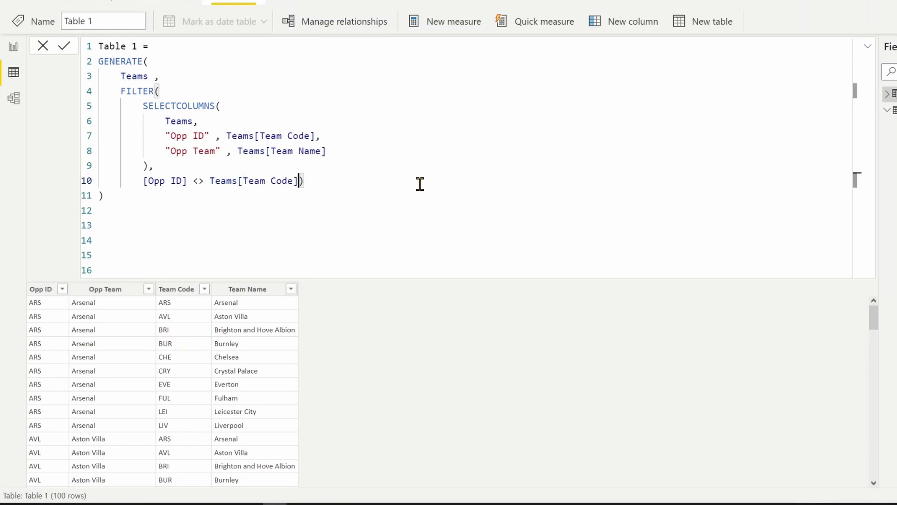
key(Return)
key(Down)
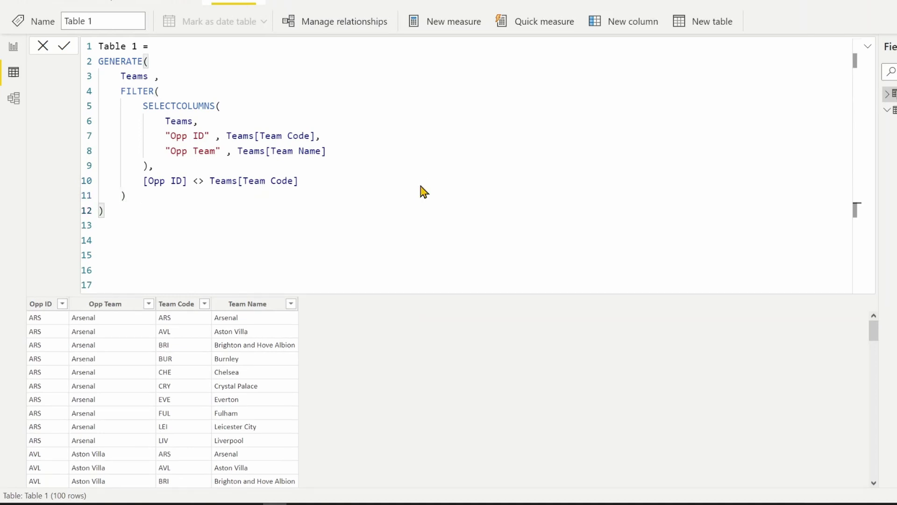
key(Return)
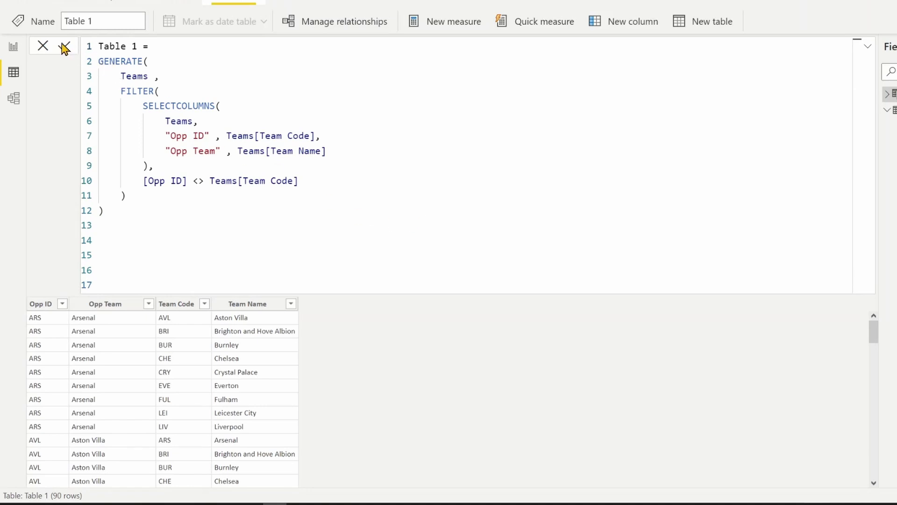
click(868, 46)
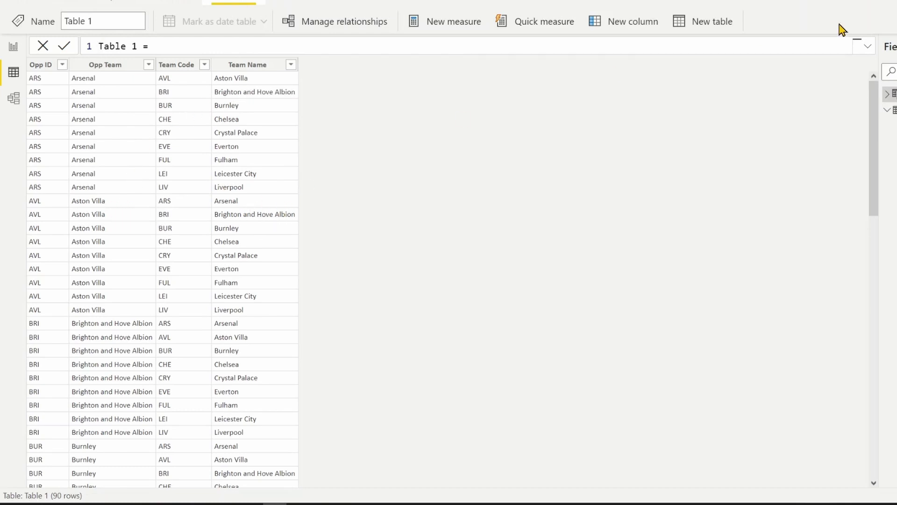
Expand the Table 1 formula, insert two empty lines above GENERATE and indent the whole GENERATE block one level.
click(867, 48)
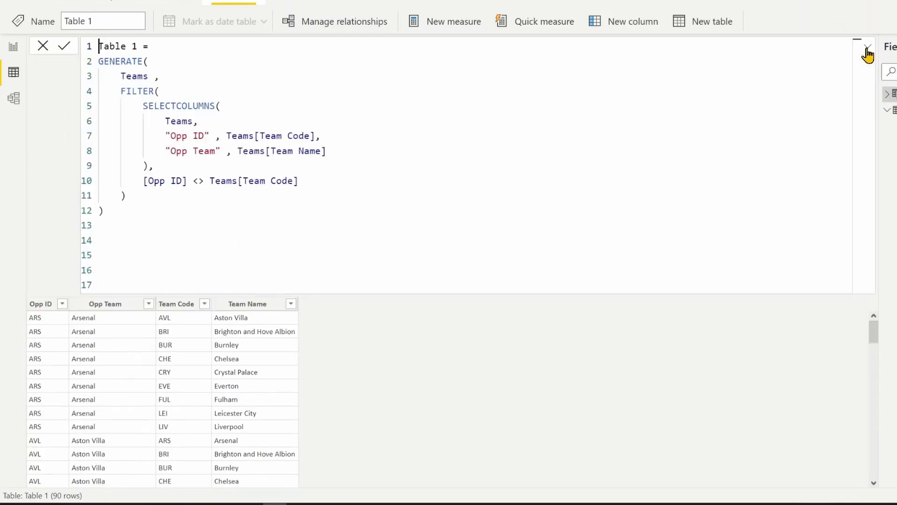
click(164, 47)
key(Return)
key(Return)
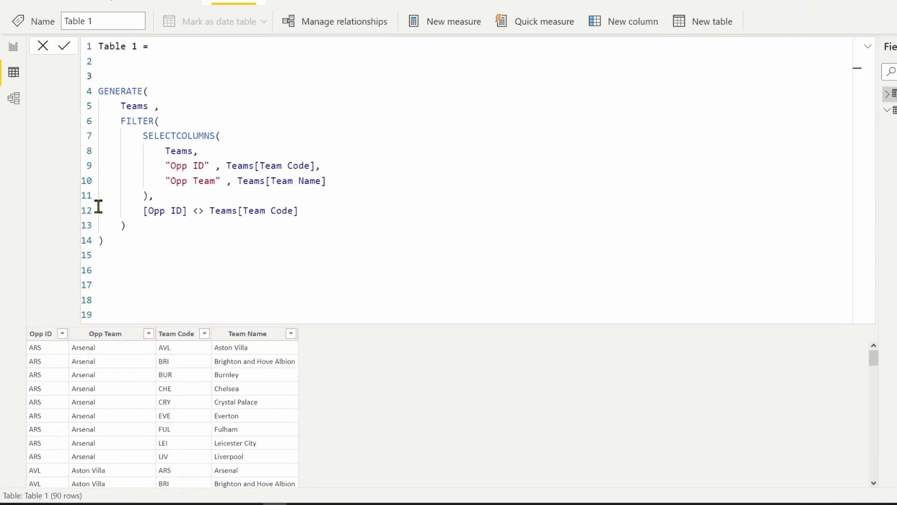
drag(103, 255, 77, 92)
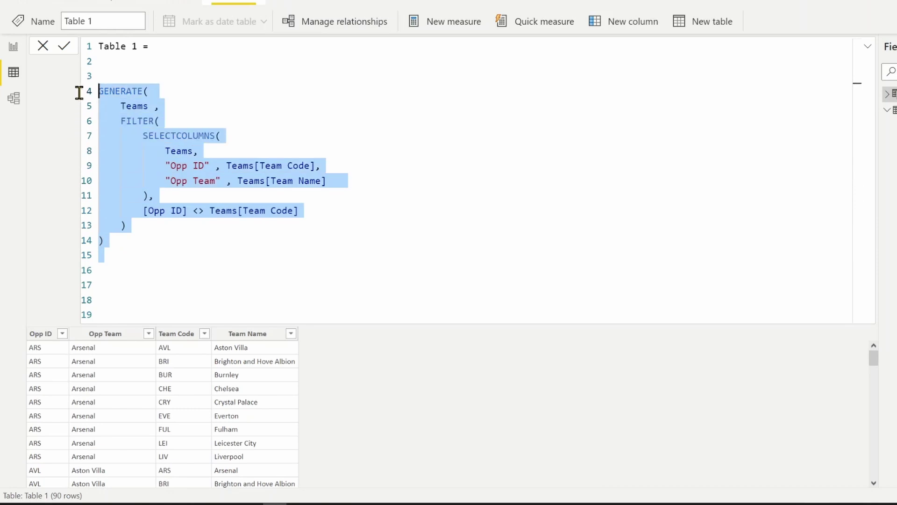
key(Tab)
Open a SELECTCOLUMNS function on the line above GENERATE, then add a comma and a new line after GENERATE's closing parenthesis.
click(116, 76)
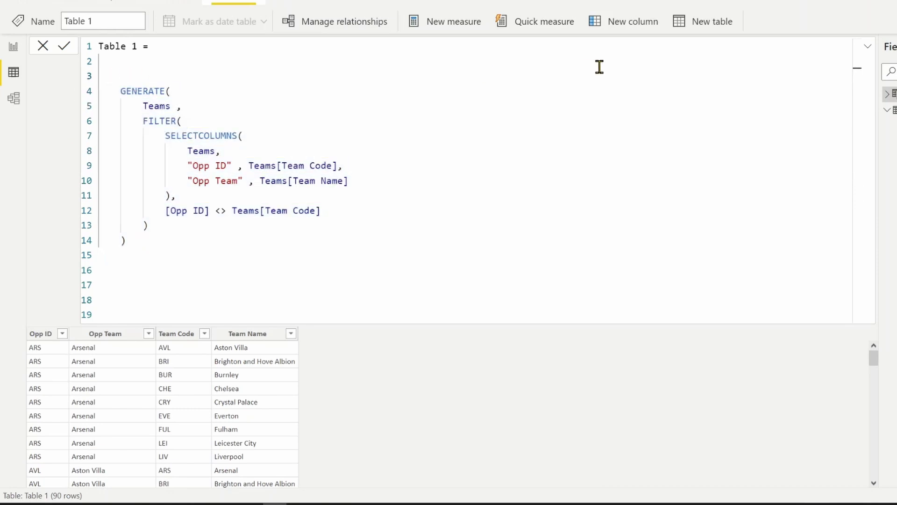
text(SELECTCOLUMNS()
key(Escape)
key(ctrl+End)
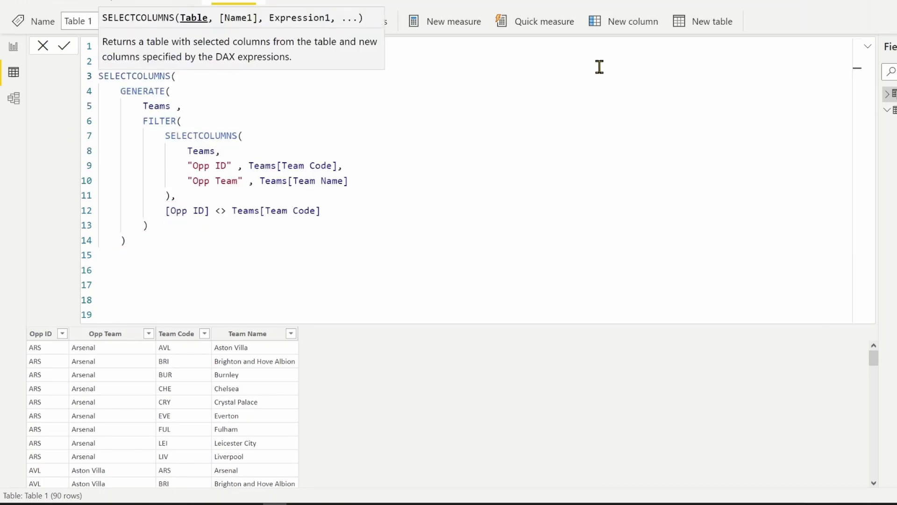
key(Up)
key(Up)
key(Up)
key(Up)
key(Up)
key(End)
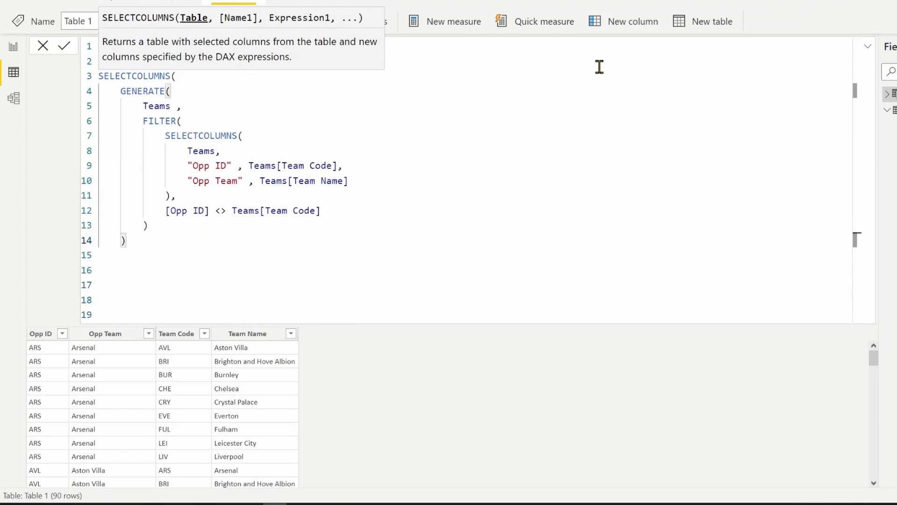
text(,)
key(Return)
Define the outer SELECTCOLUMNS' first column as "Teams", Teams[Team Name], ending with a comma and a new line.
text(")
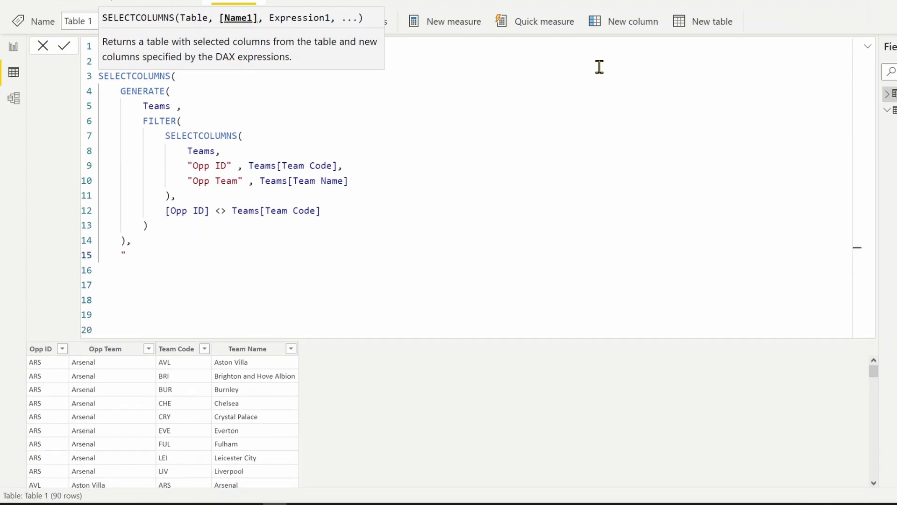
text(Teams)
text(", team)
key(Down)
key(Down)
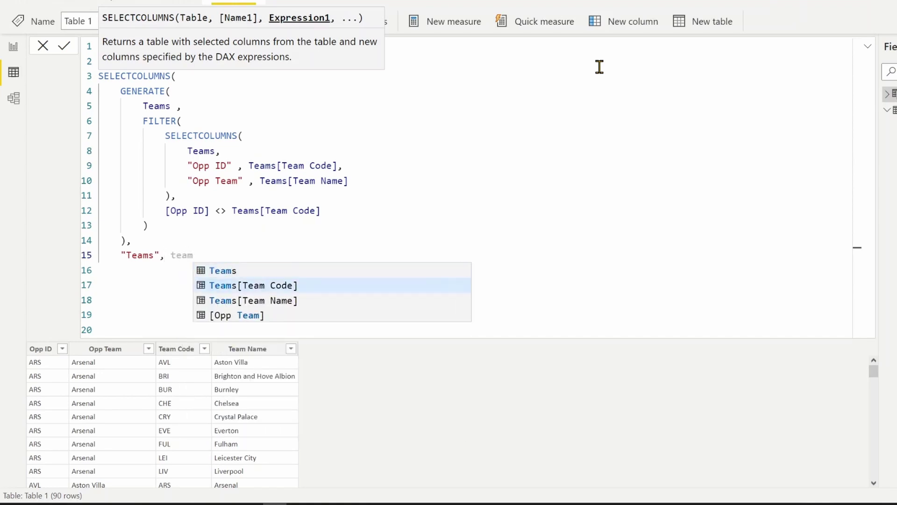
key(Tab)
text(,)
key(Return)
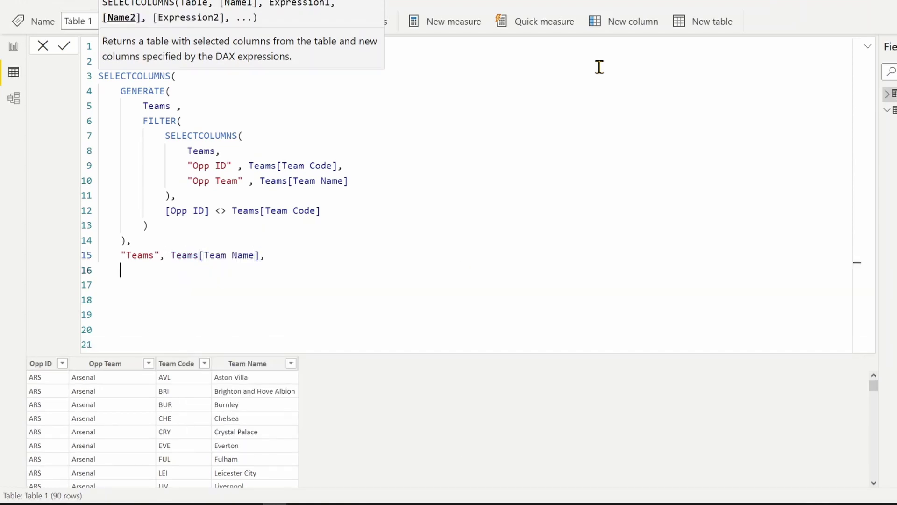
Define the outer SELECTCOLUMNS' second column as "Opp Team" with the expression [Opp Team].
text("Opp Team" , )
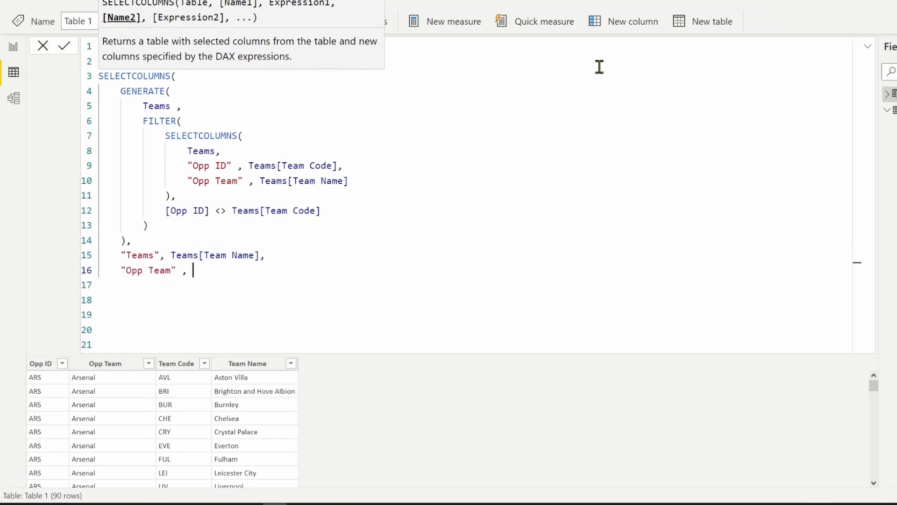
text([opp)
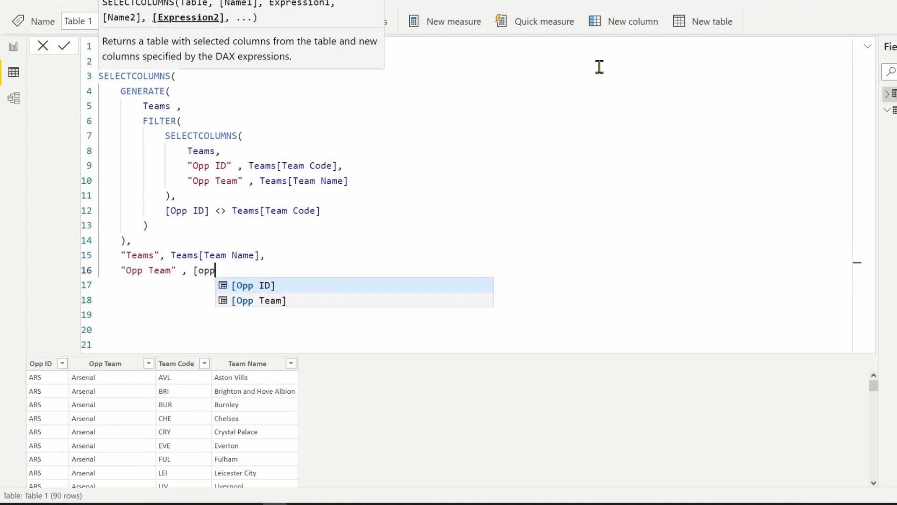
key(Down)
key(Tab)
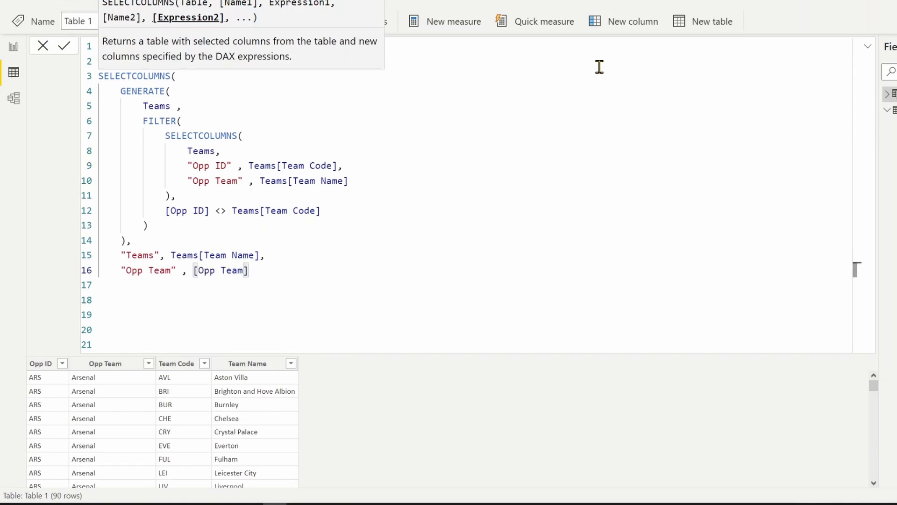
Close the outer SELECTCOLUMNS with a parenthesis on its own line, commit the Table 1 formula and collapse the formula bar.
text())
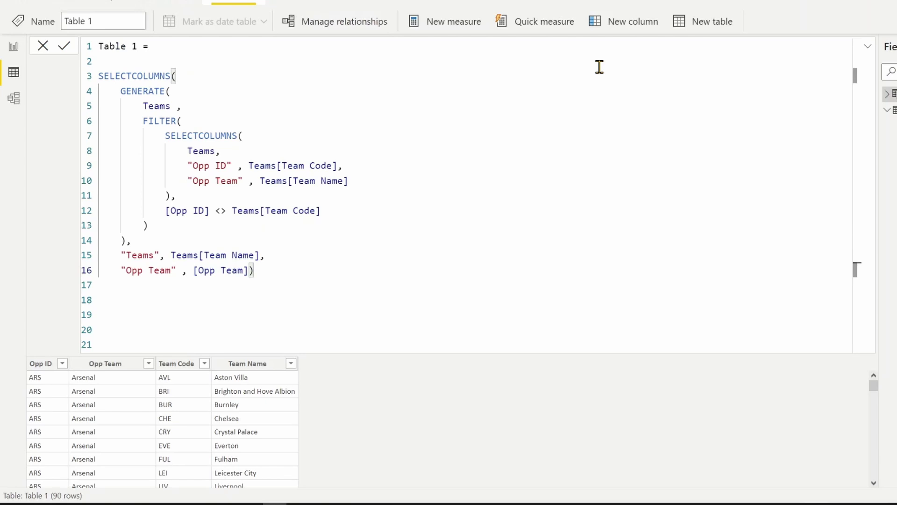
key(Left)
key(Return)
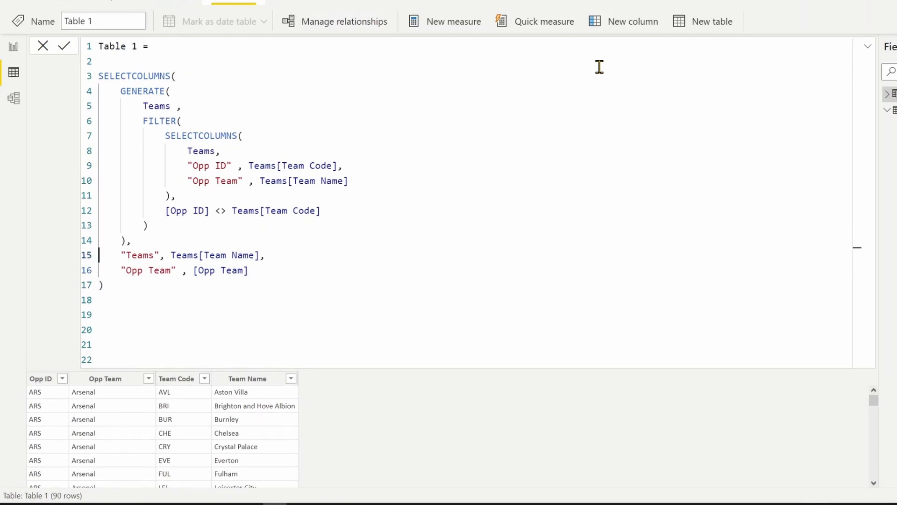
key(Down)
key(Down)
key(End)
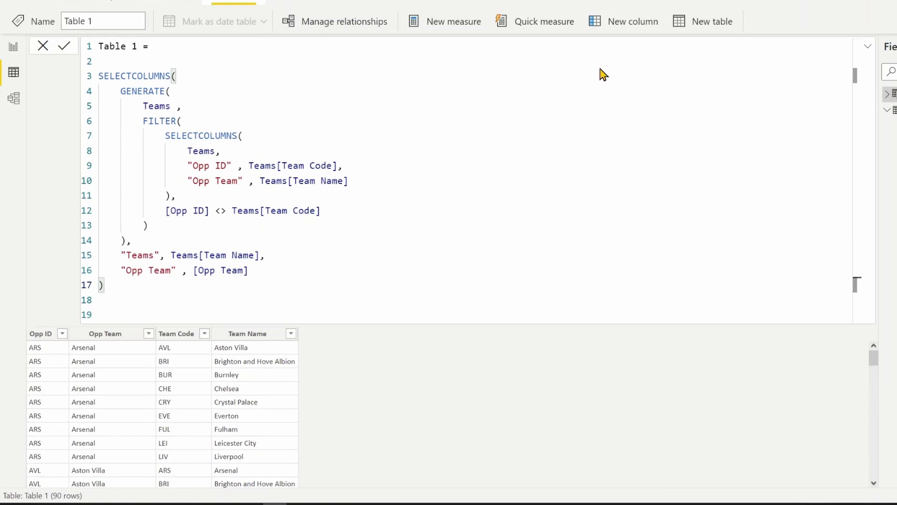
key(Return)
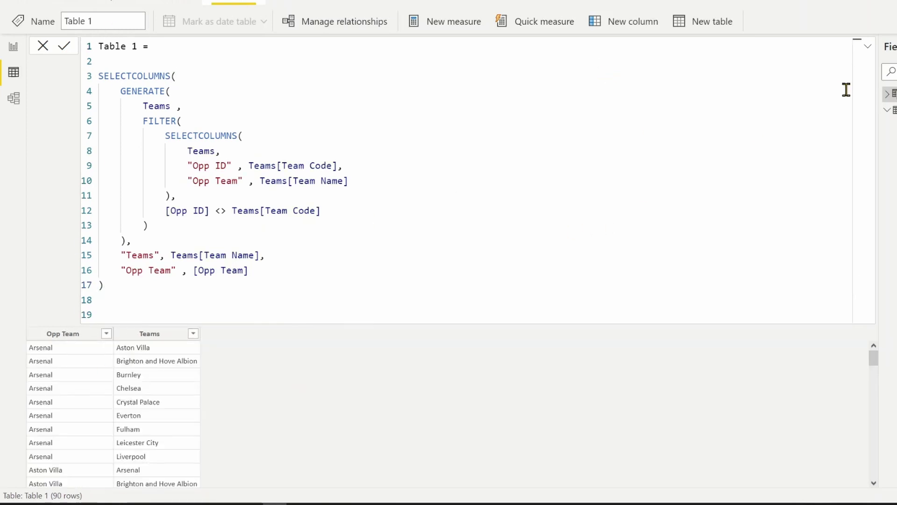
click(866, 47)
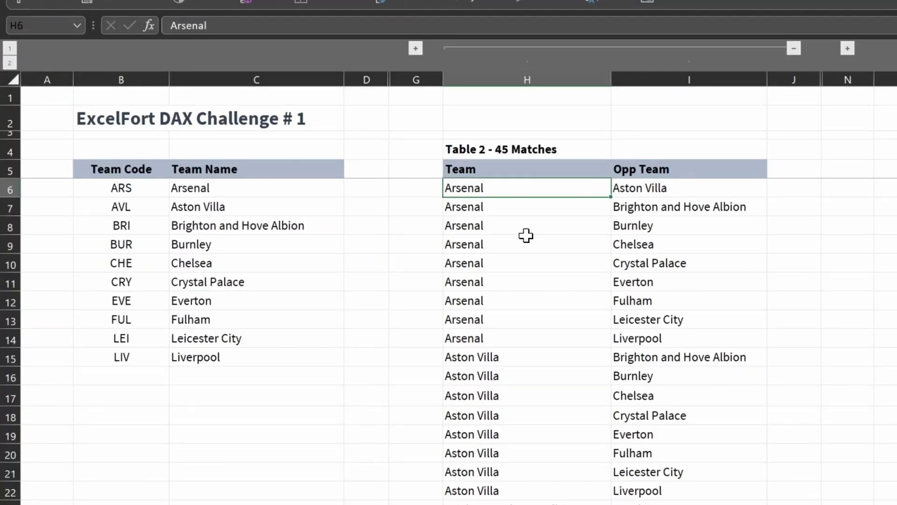
Review the Table 2 - 45 Matches layout in the Excel challenge sheet, then collapse its column group.
click(654, 223)
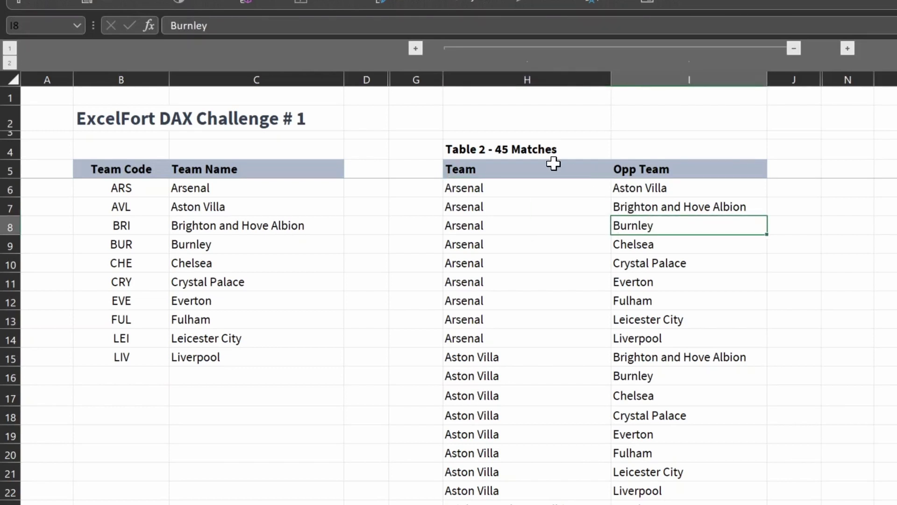
click(545, 152)
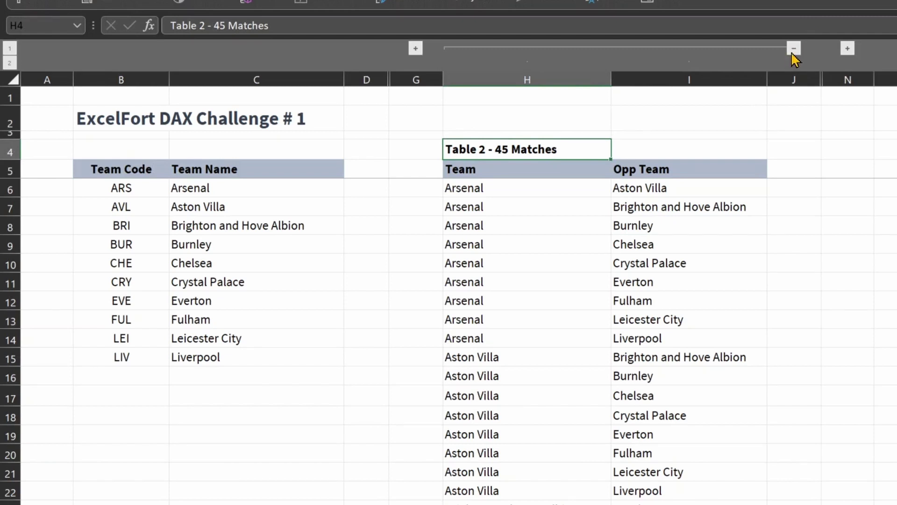
click(793, 49)
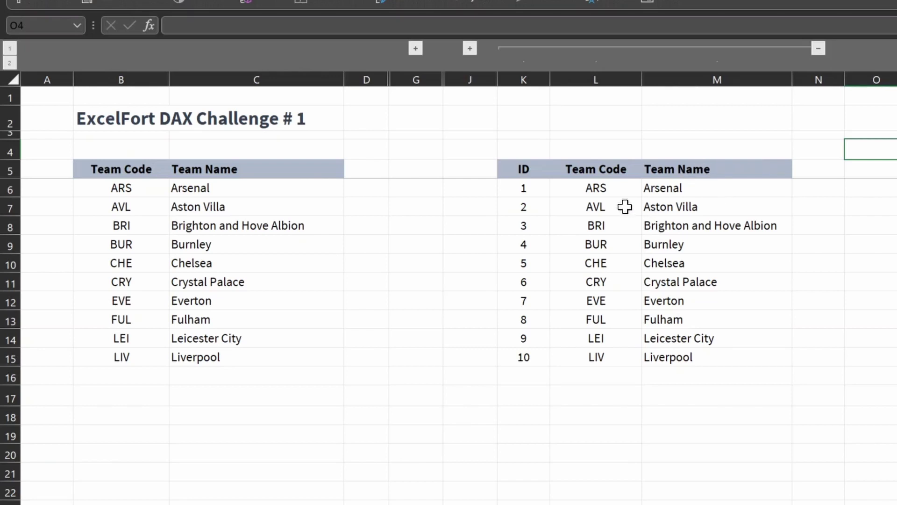
Examine how the numeric ID column orders the teams from Arsenal to Liverpool in the ID, Team Code and Team Name table.
click(543, 192)
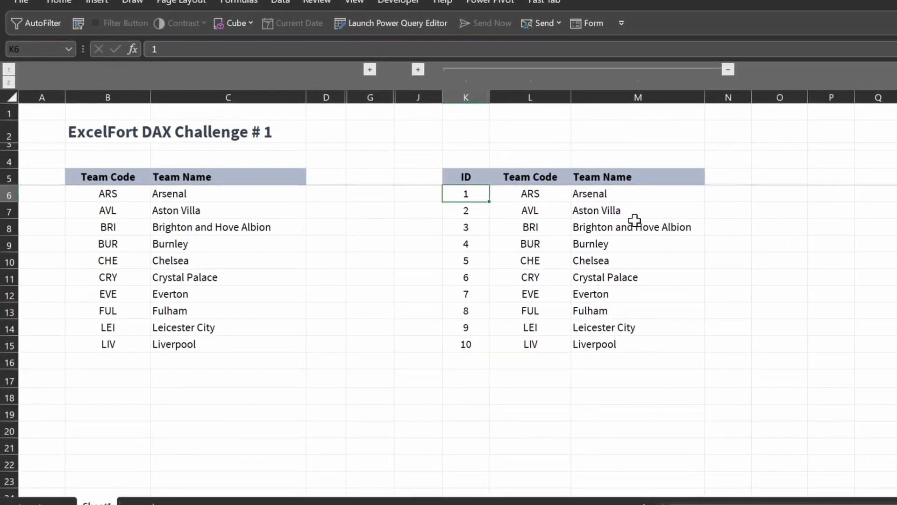
click(652, 195)
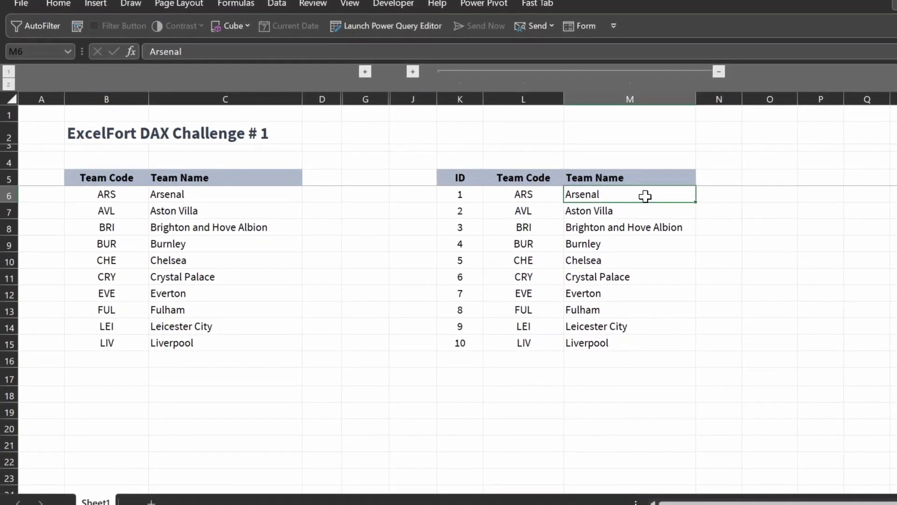
click(626, 215)
click(640, 231)
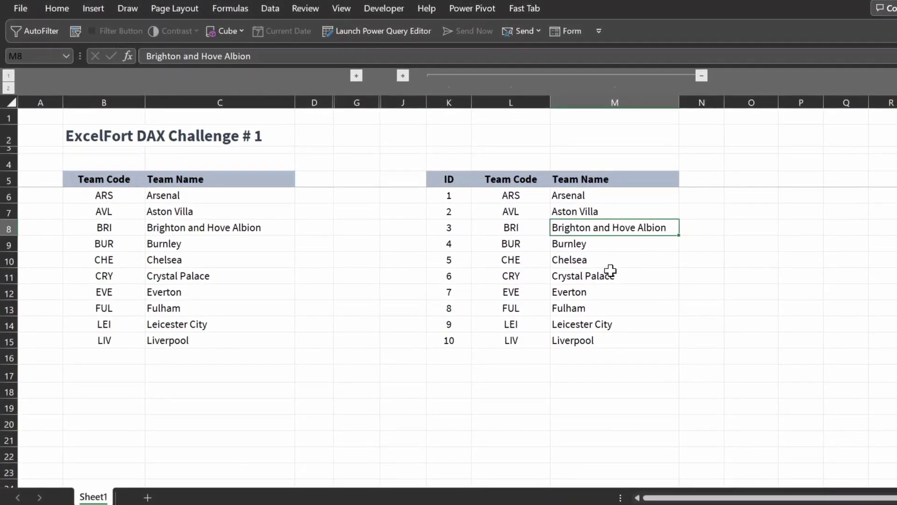
click(603, 340)
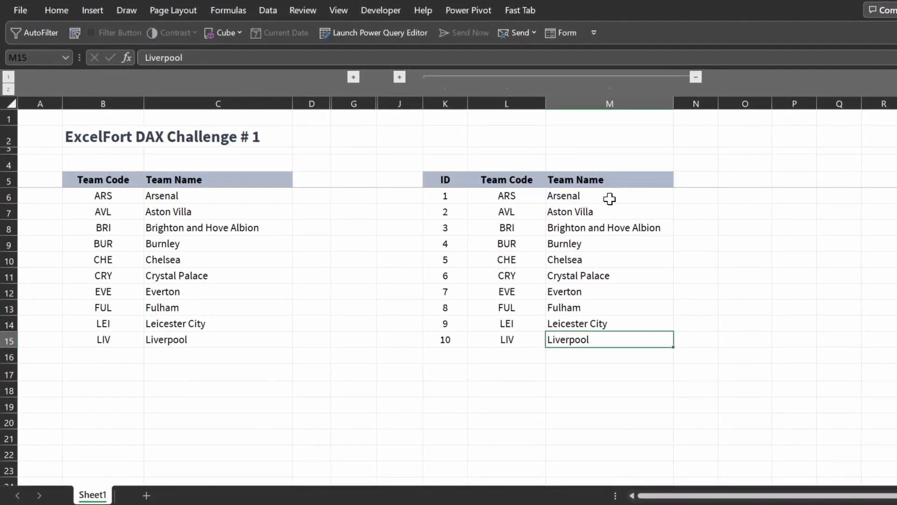
click(606, 200)
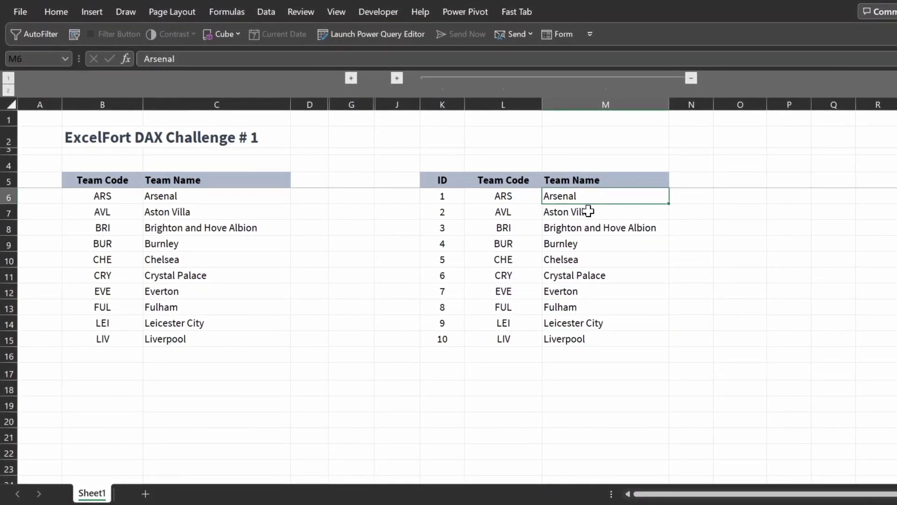
click(603, 213)
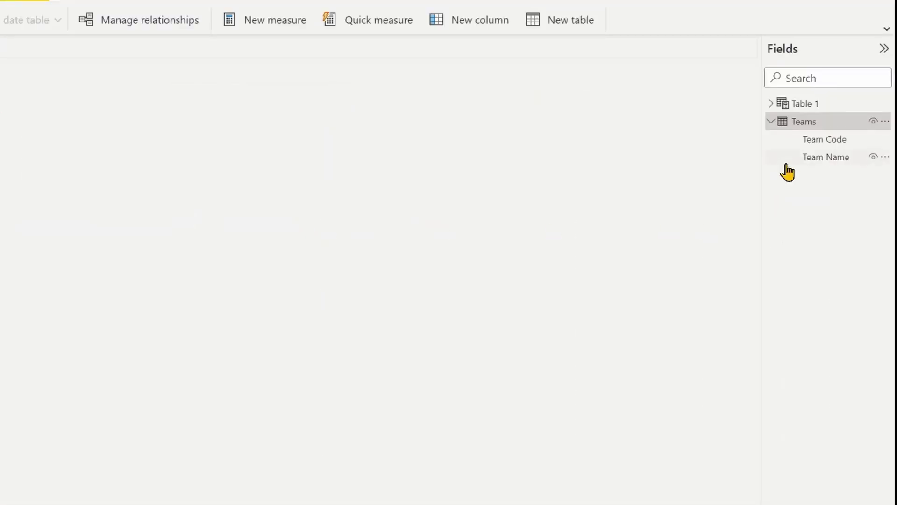
Open the Teams query in Power Query Editor and add an index column starting from 1.
right_click(802, 124)
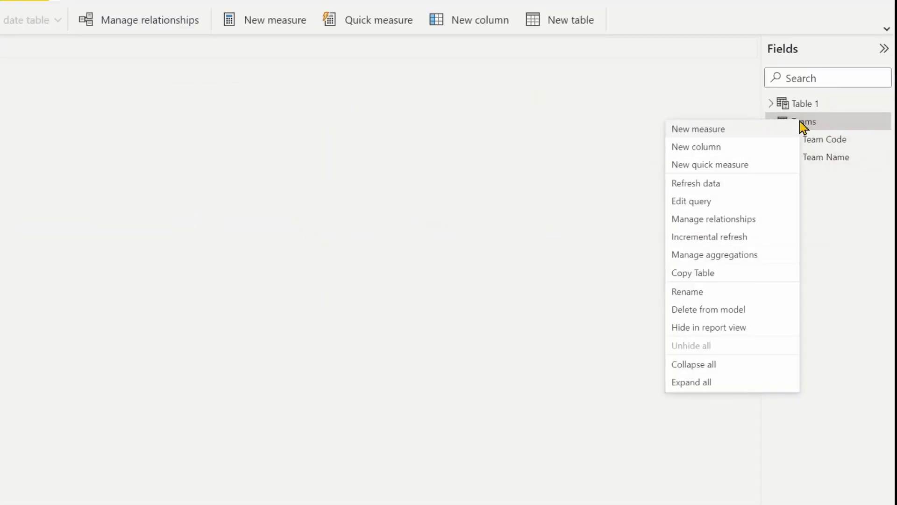
click(730, 201)
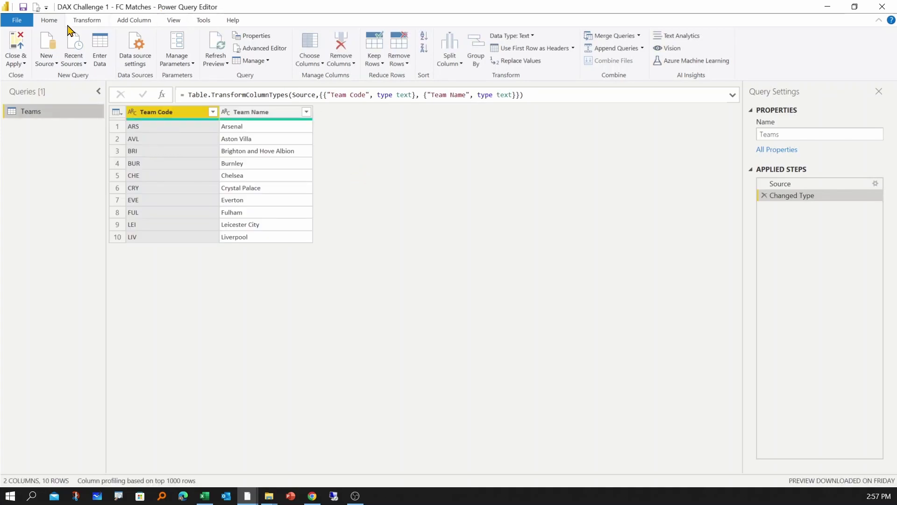
click(121, 20)
click(165, 48)
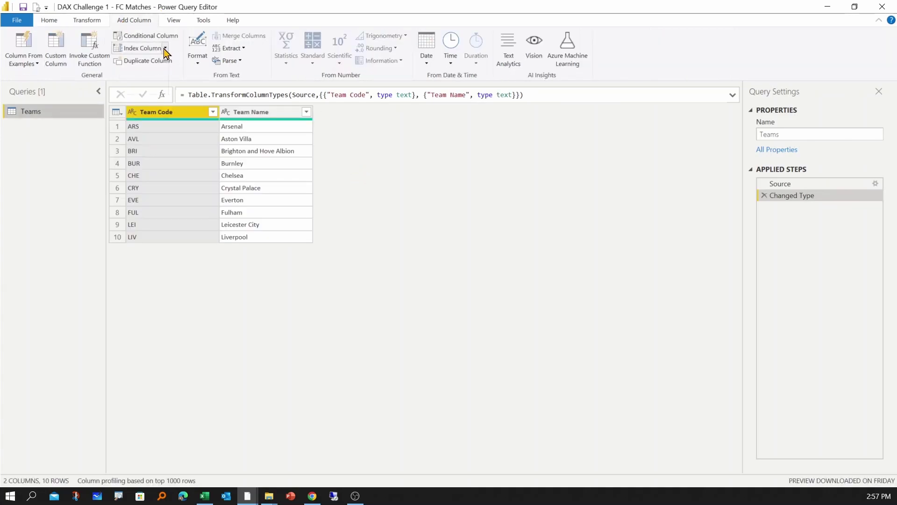
click(141, 74)
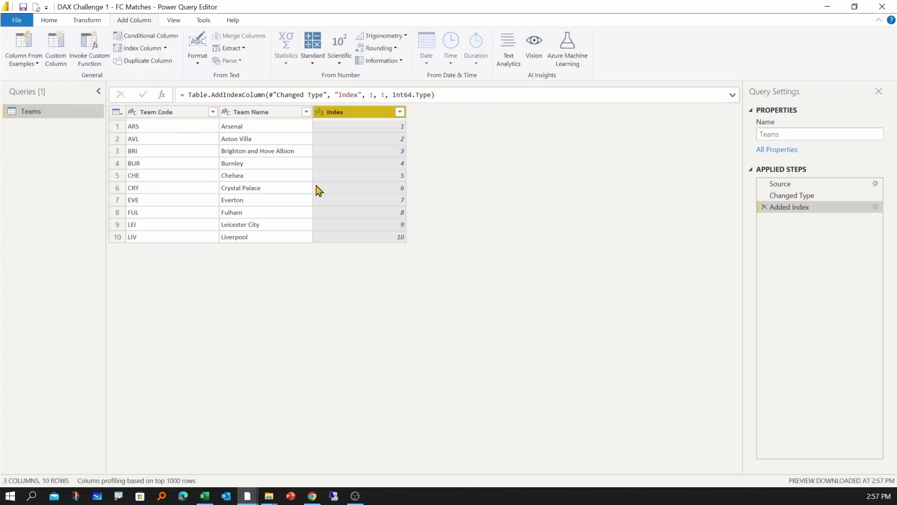
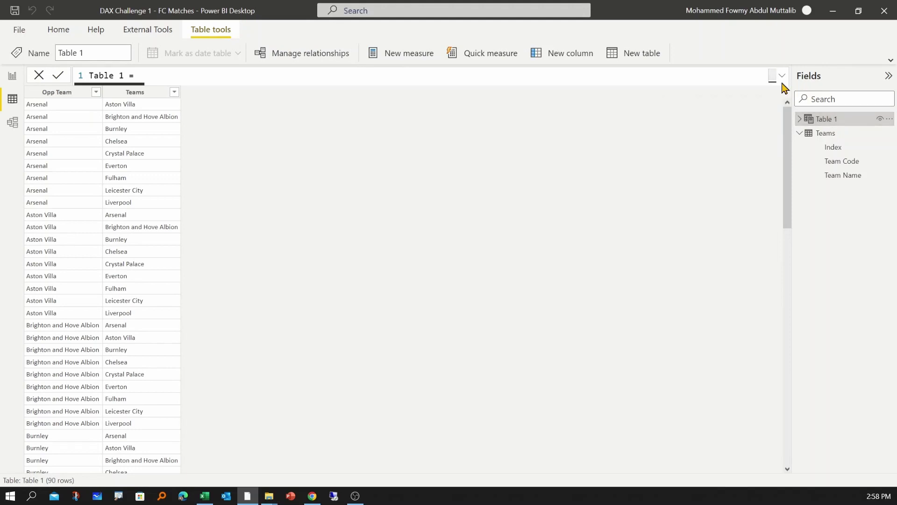
Expand the Table 1 formula and copy its whole SELECTCOLUMNS expression, leaving out the table name.
click(782, 77)
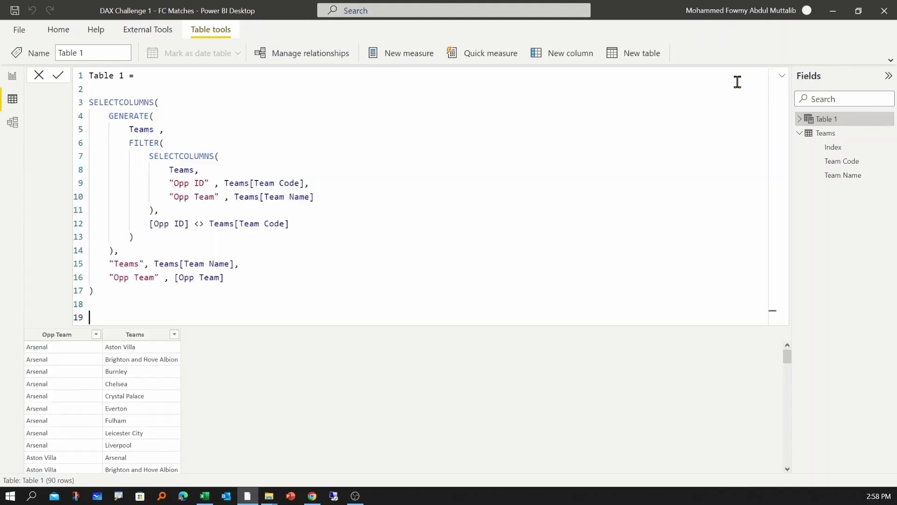
drag(114, 299, 73, 111)
key(ctrl+c)
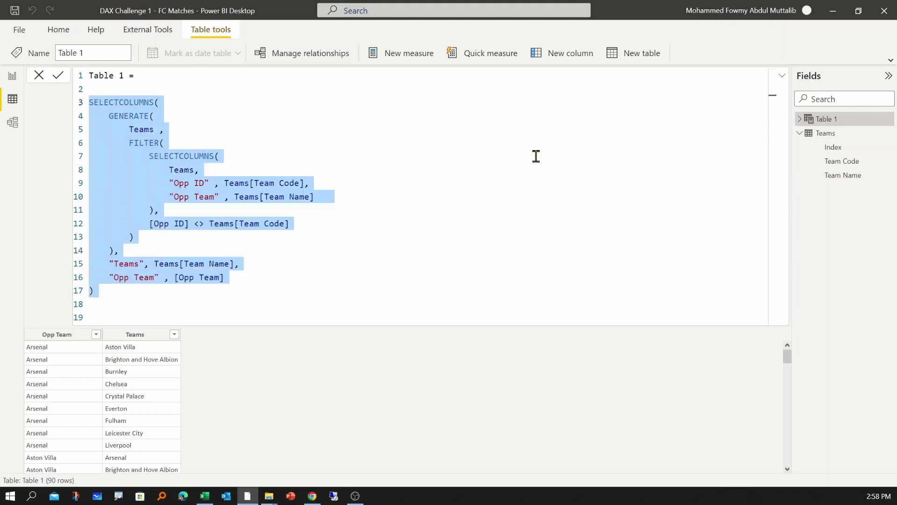
click(348, 386)
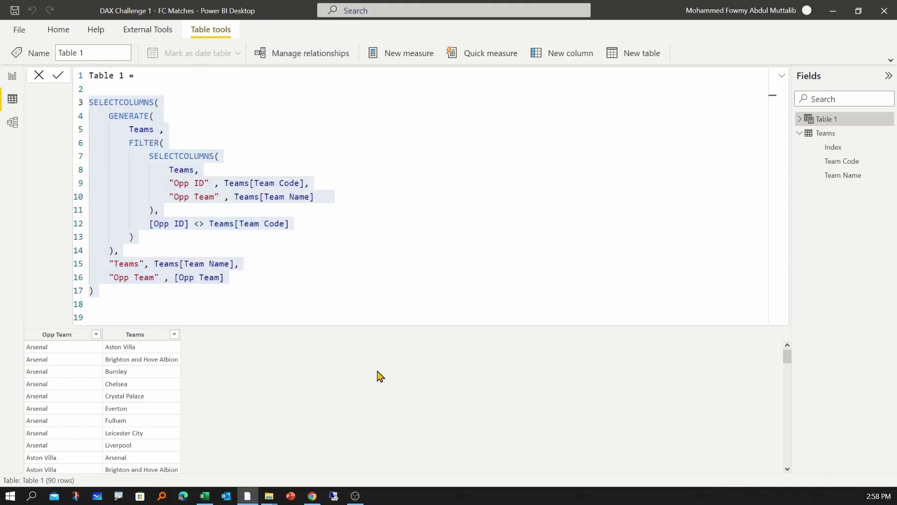
Create a new calculated table and name it Table 2 in its formula.
click(624, 54)
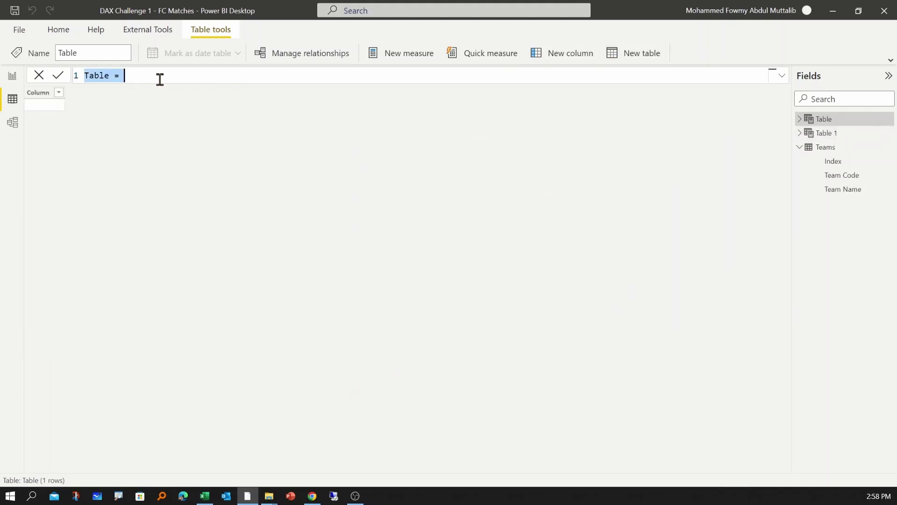
key(End)
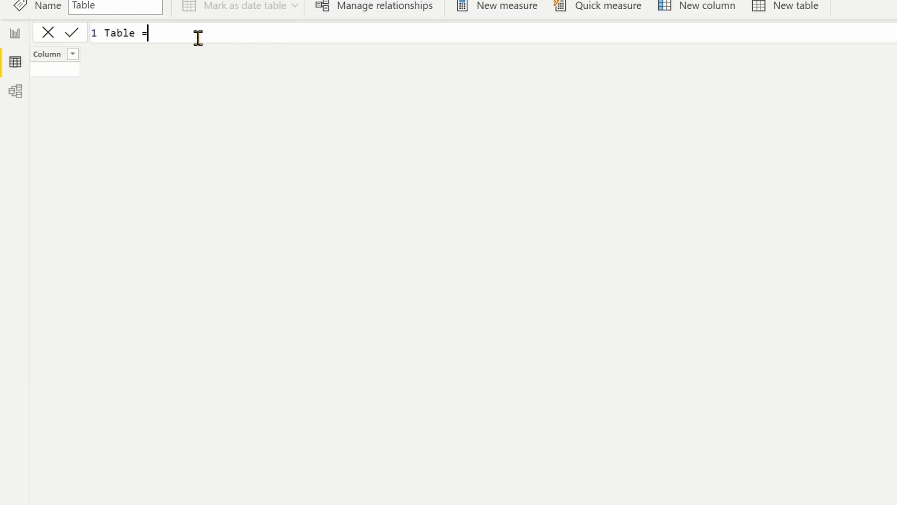
key(Left)
key(Left)
text(2)
Paste the copied SELECTCOLUMNS expression below the Table 2 name and commit the formula.
key(End)
key(shift+Return)
key(shift+Return)
key(Up)
key(ctrl+v)
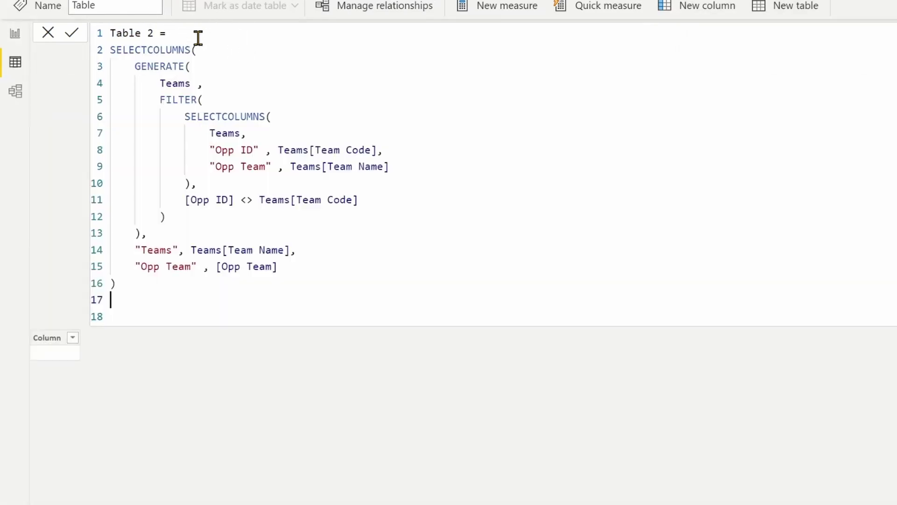
key(BackSpace)
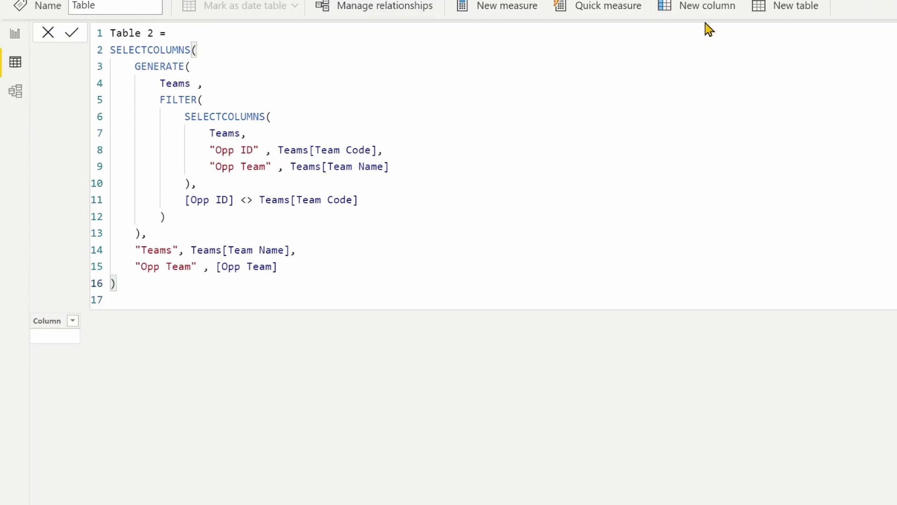
key(Return)
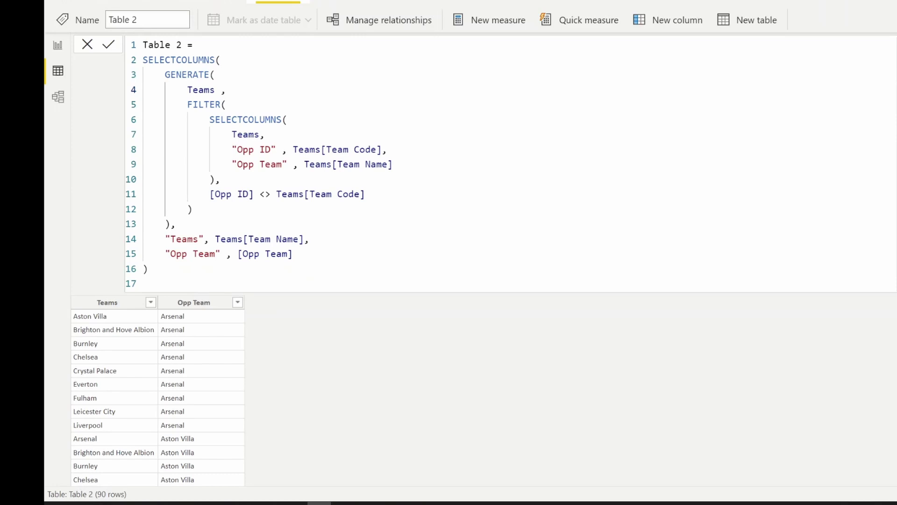
Add a third column named "Index" with the expression Teams[Index] to the inner SELECTCOLUMNS of Table 2.
double_click(193, 90)
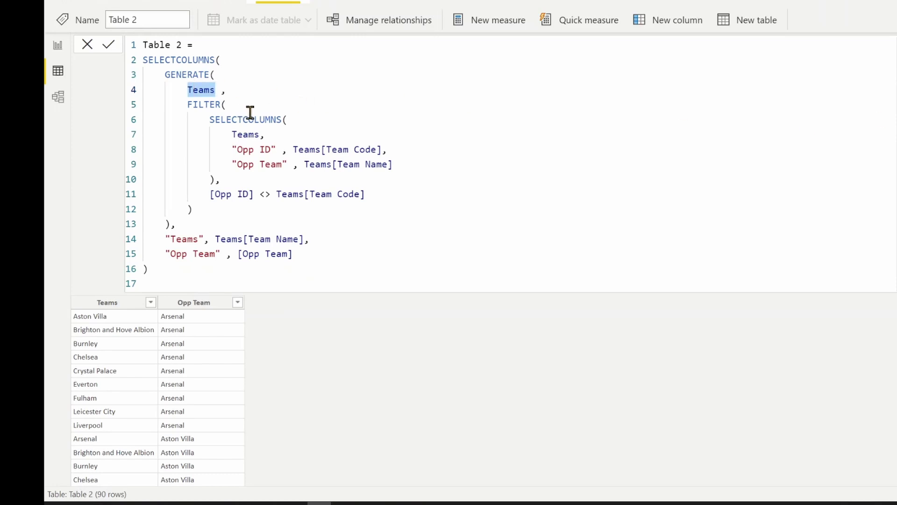
click(290, 120)
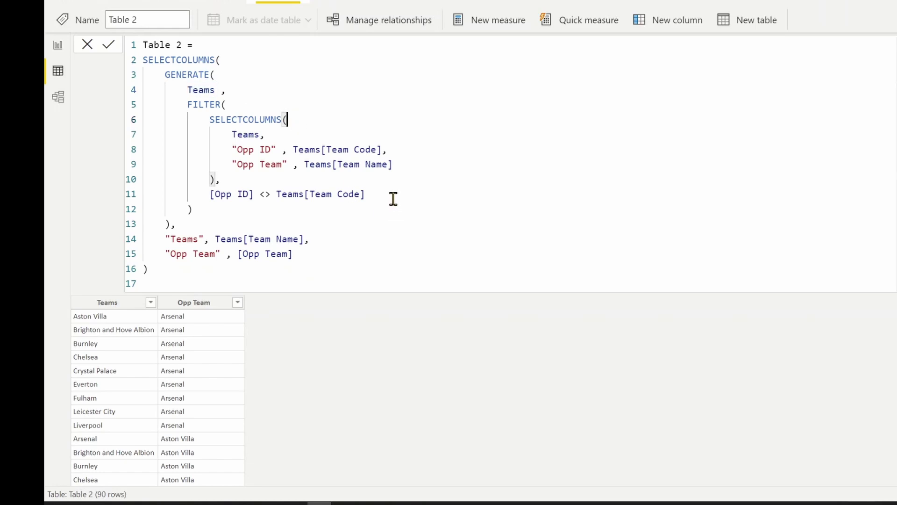
click(398, 166)
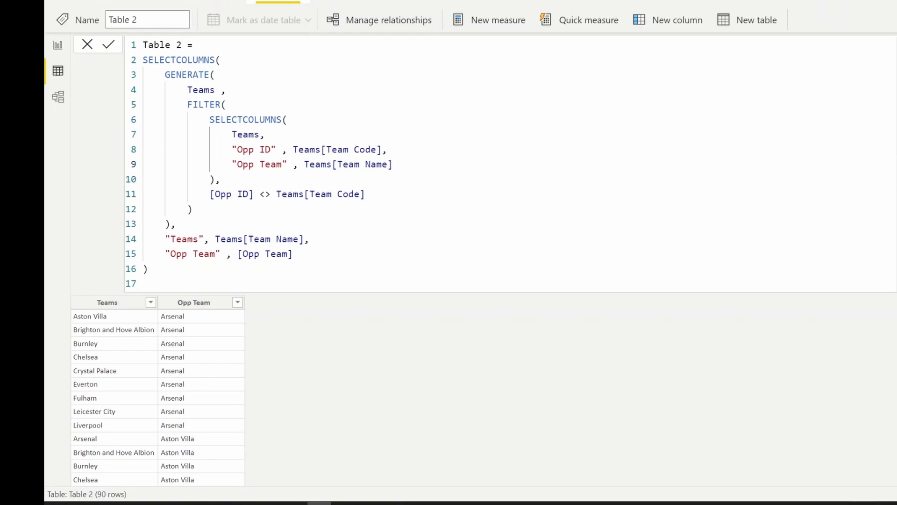
text(,)
key(Return)
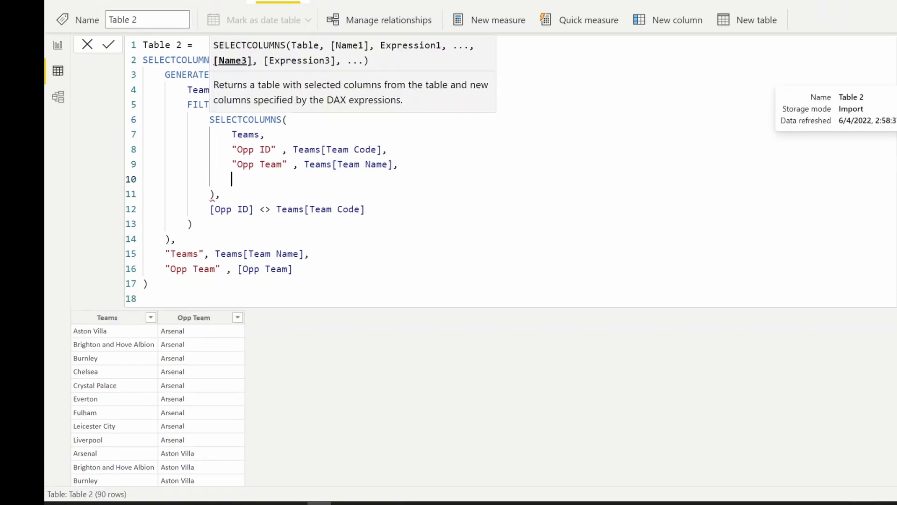
text("Index)
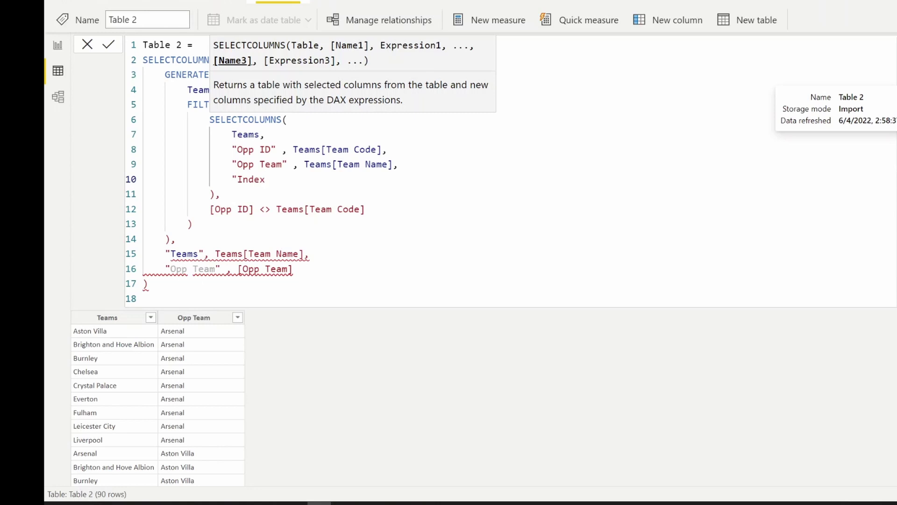
text(")
text( , team)
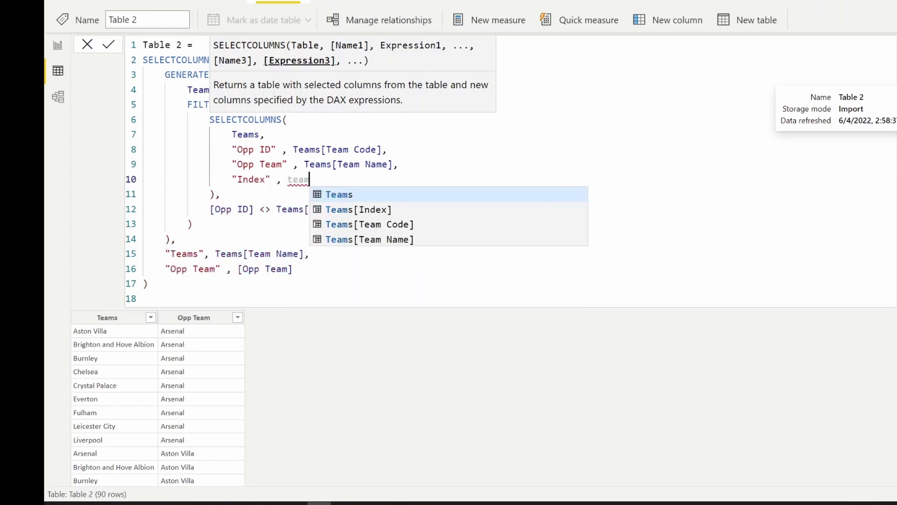
key(Down)
key(Down)
key(Up)
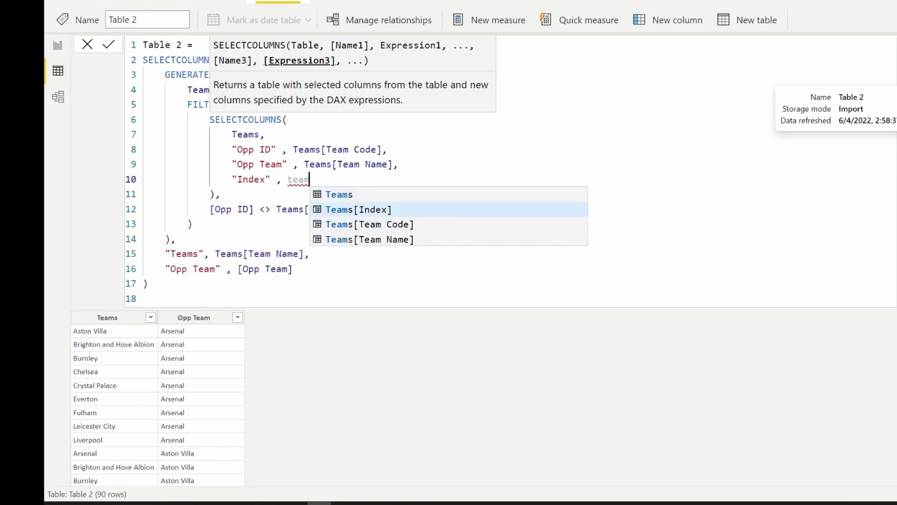
key(Tab)
Replace the FILTER condition in the Table 2 formula with [Index] > Teams[Index].
key(Down)
key(Down)
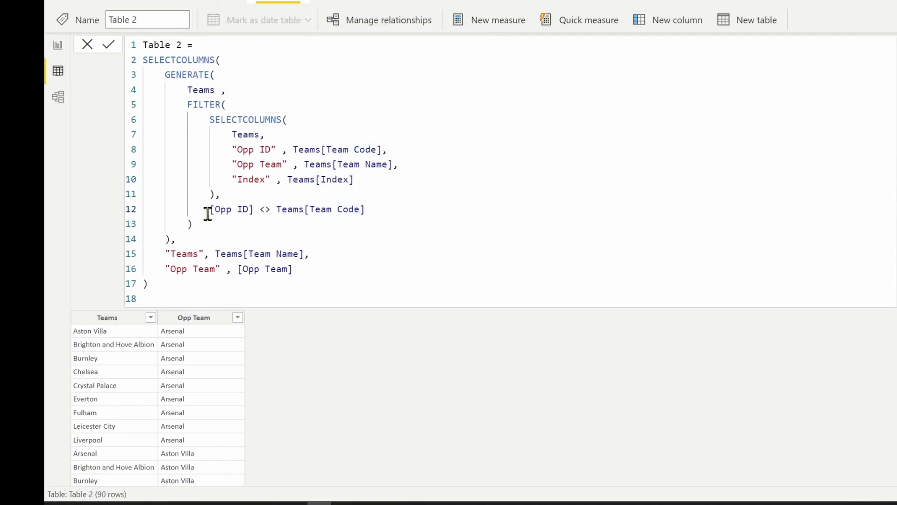
drag(208, 208, 382, 203)
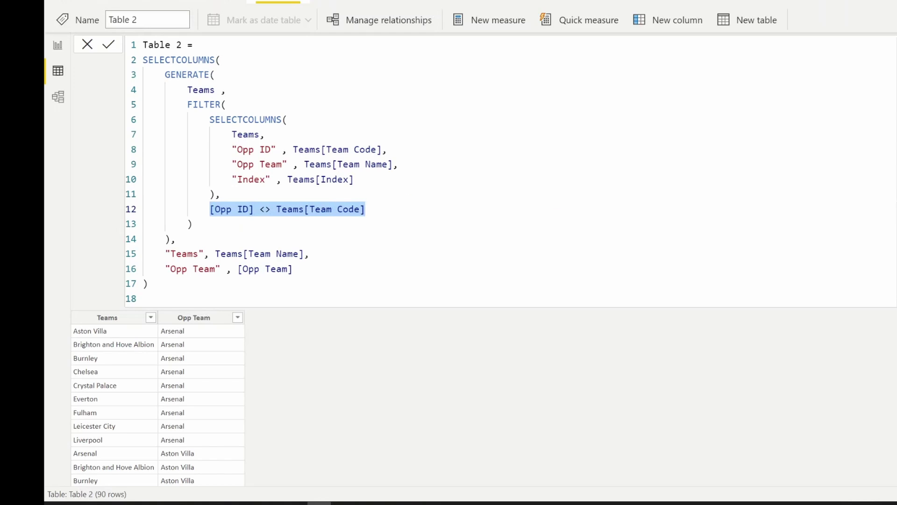
key(BackSpace)
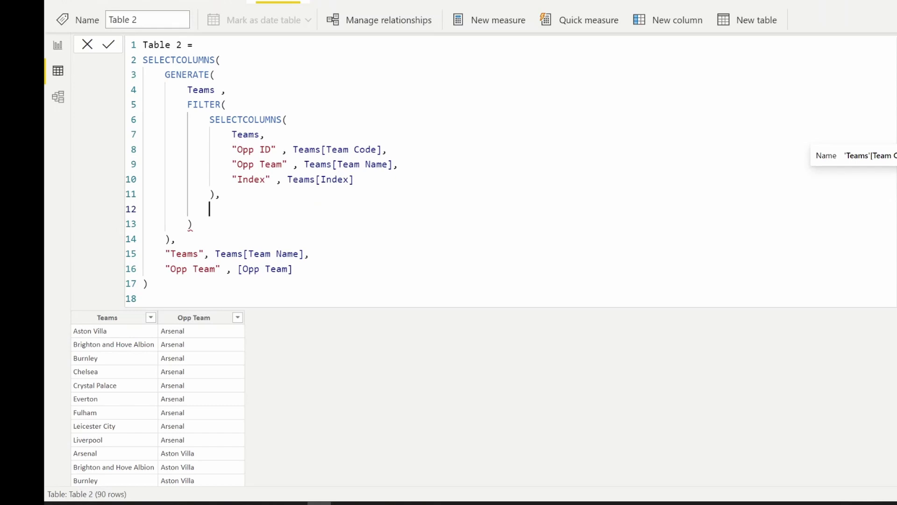
text([)
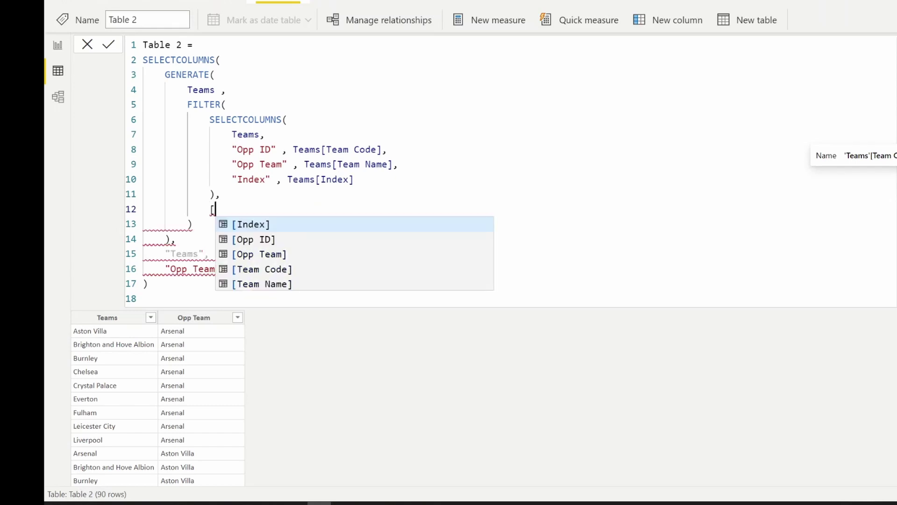
text(in)
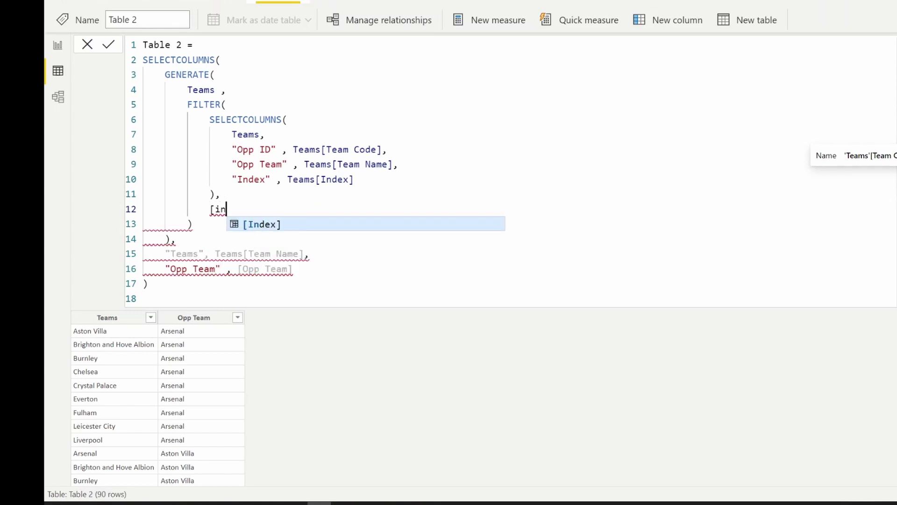
key(Tab)
text(> )
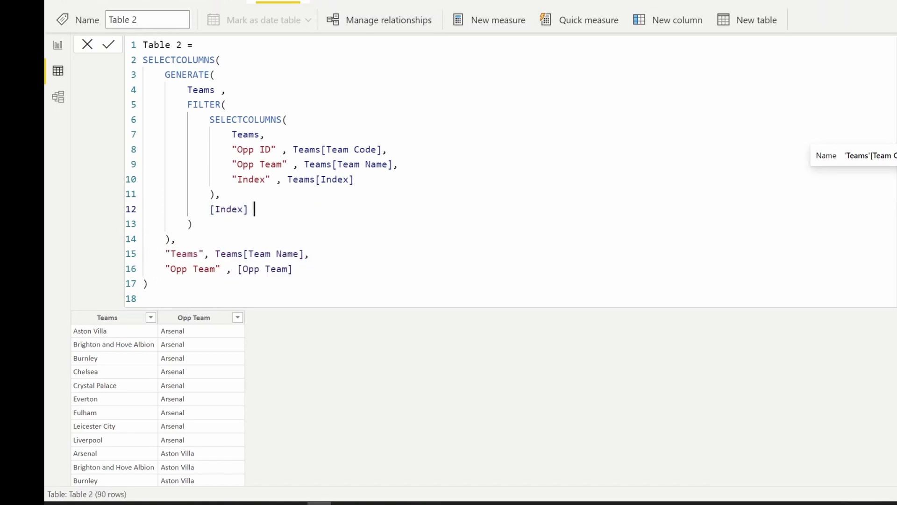
text(t)
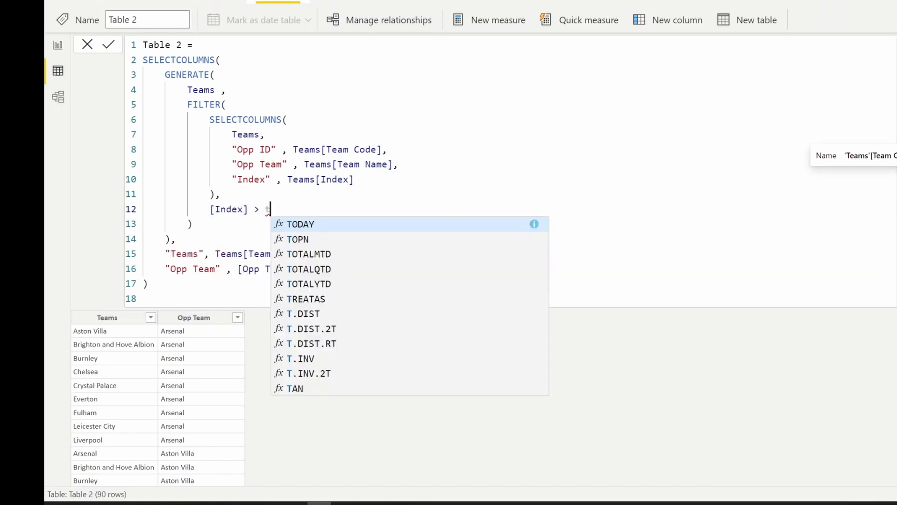
text(eam)
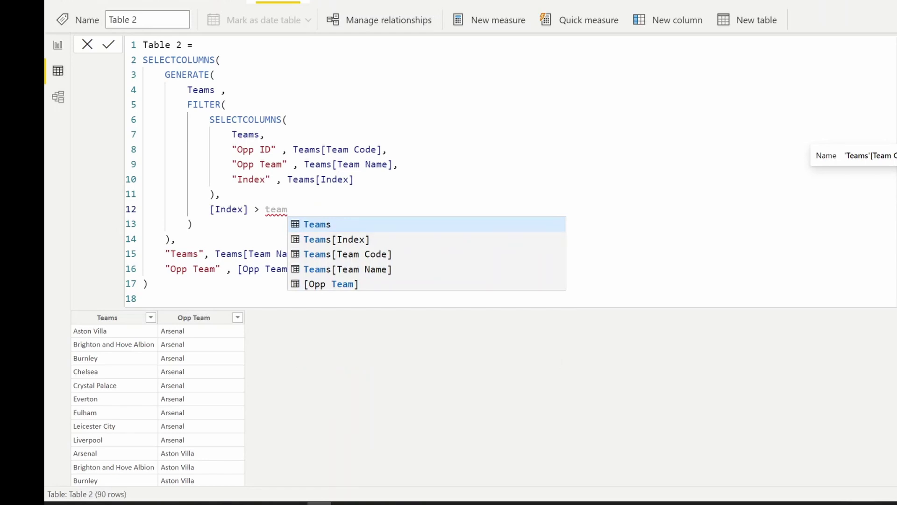
key(Down)
key(Down)
key(Up)
key(Tab)
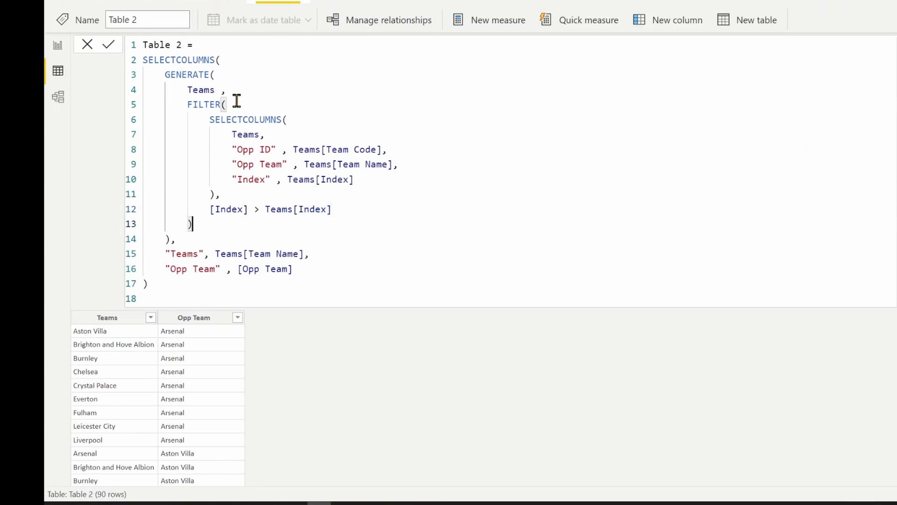
Examine how the FILTER condition compares the inner [Index] column with Teams[Index] from GENERATE's outer Teams table.
click(336, 179)
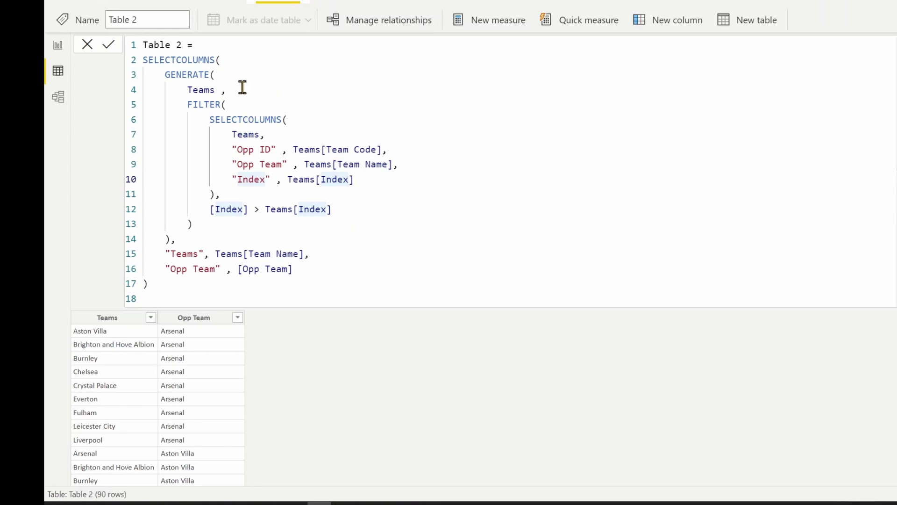
click(205, 209)
drag(206, 209, 255, 209)
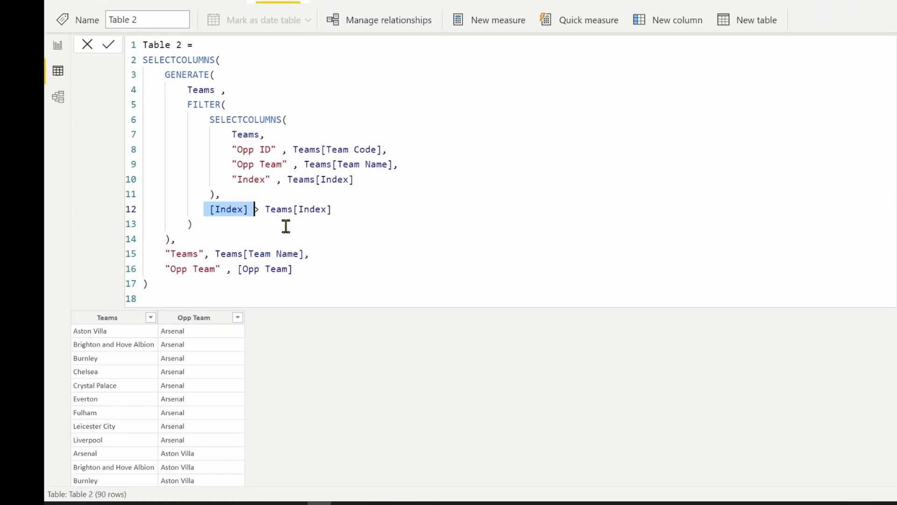
click(265, 210)
drag(266, 211, 335, 211)
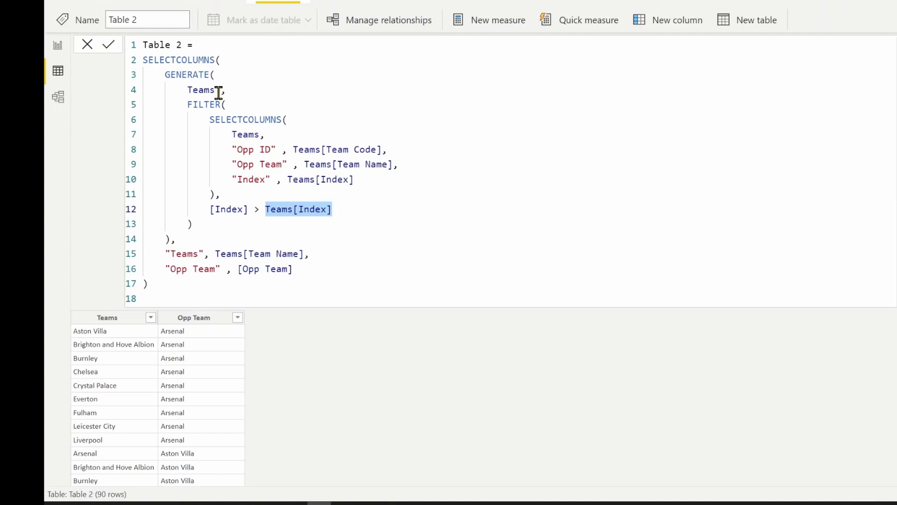
drag(219, 92, 183, 90)
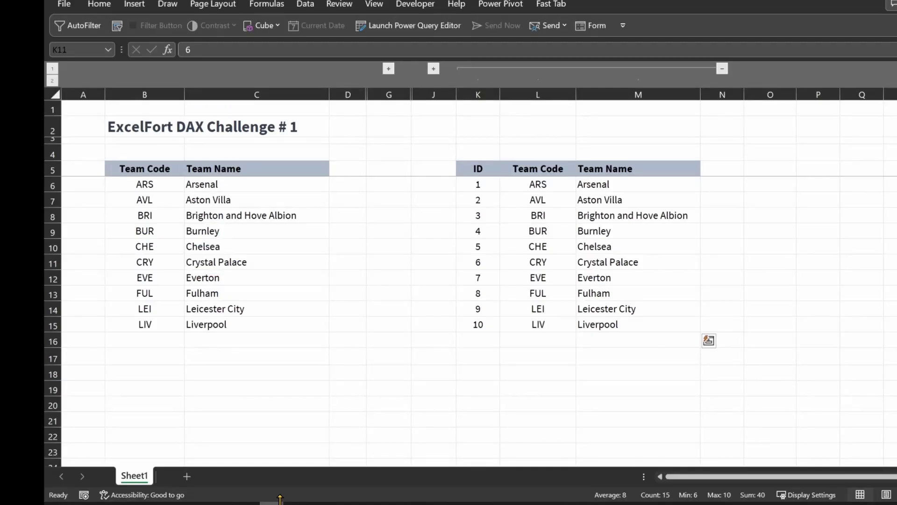
Switch to Excel and examine which teams have higher IDs than Aston Villa and Chelsea in the table with the ID column.
key(alt+Tab)
click(572, 211)
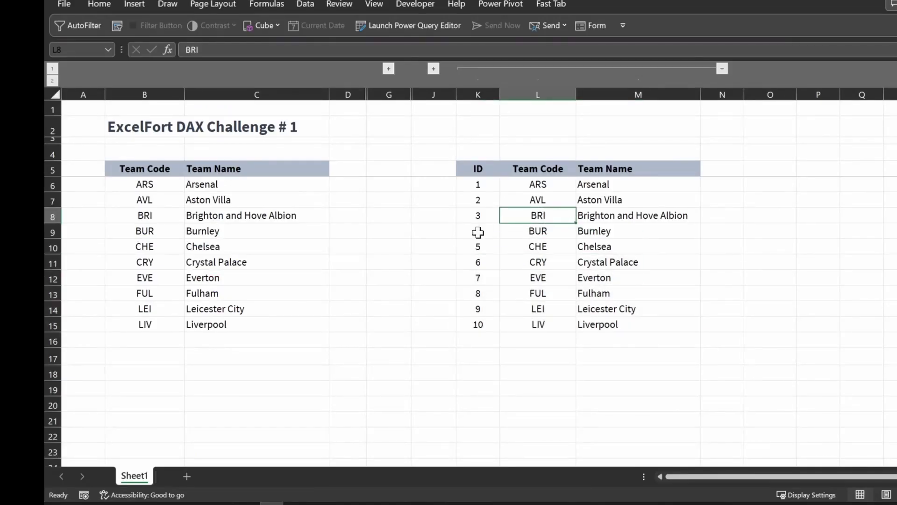
click(624, 199)
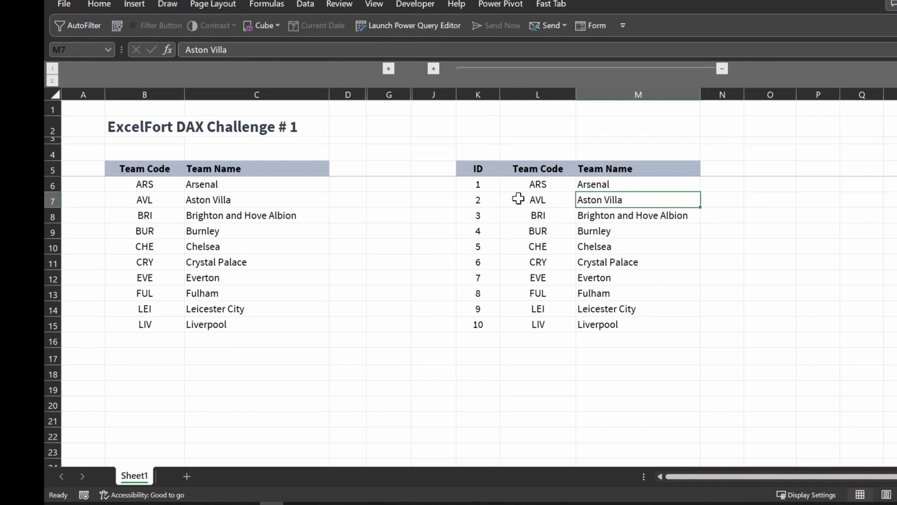
click(489, 199)
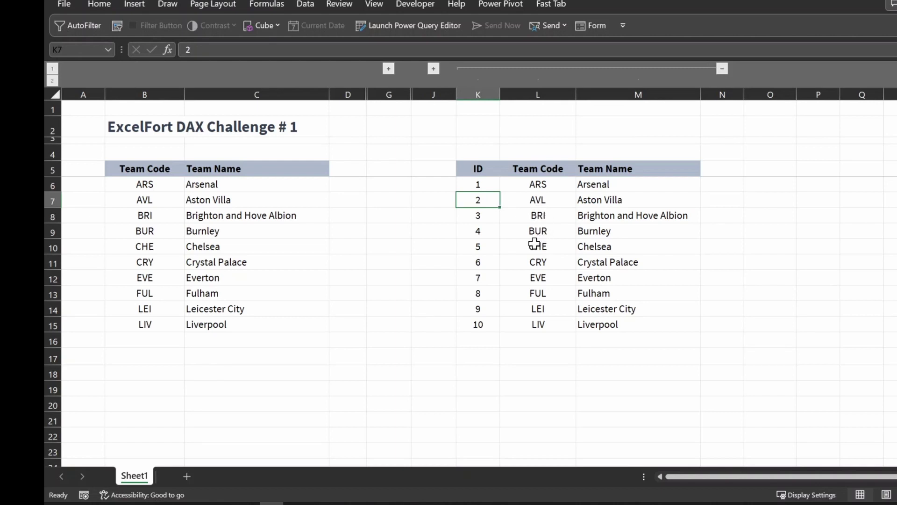
ctrl+click(490, 218)
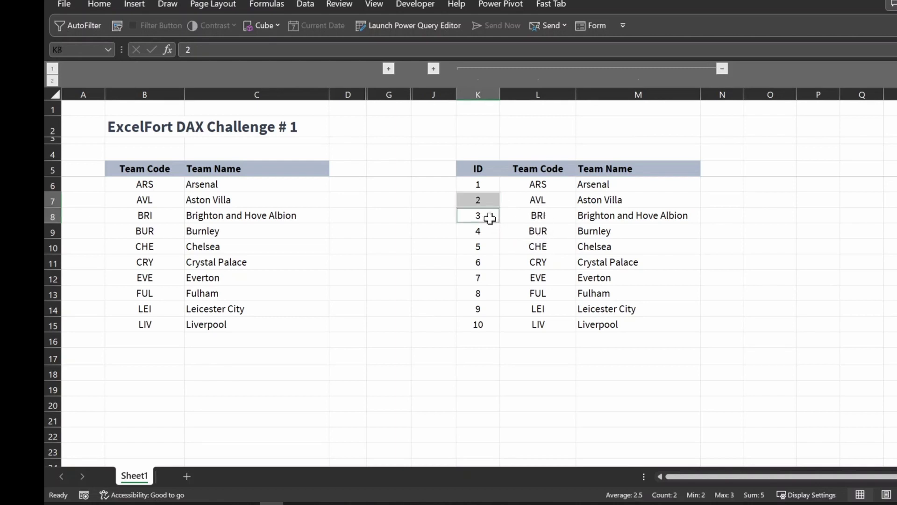
drag(490, 218, 480, 324)
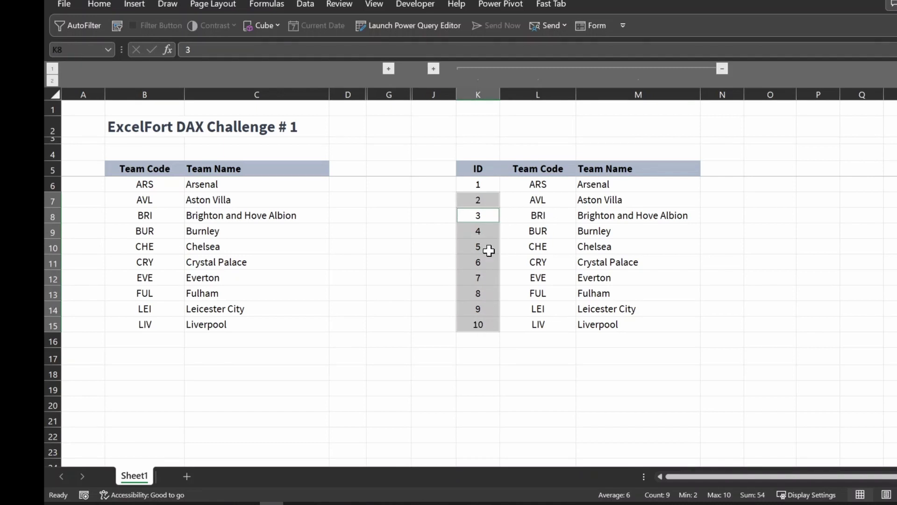
click(481, 244)
drag(482, 243, 588, 244)
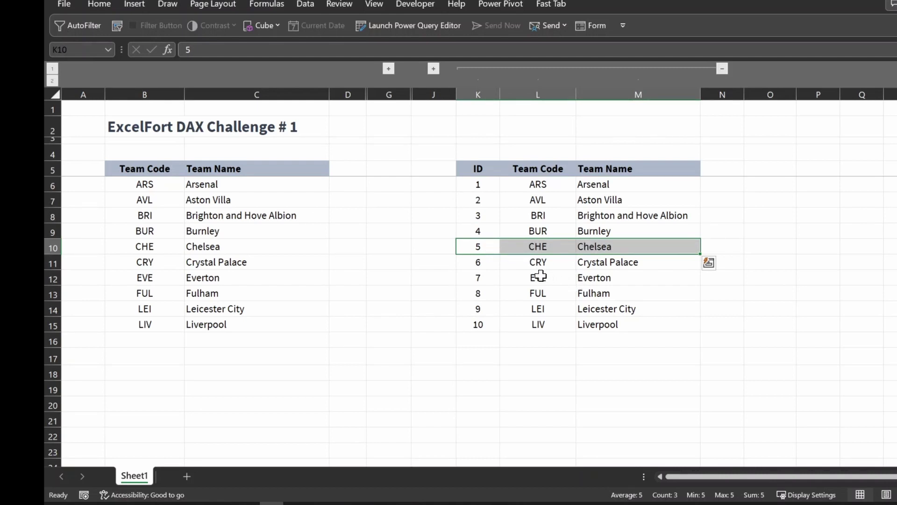
click(493, 263)
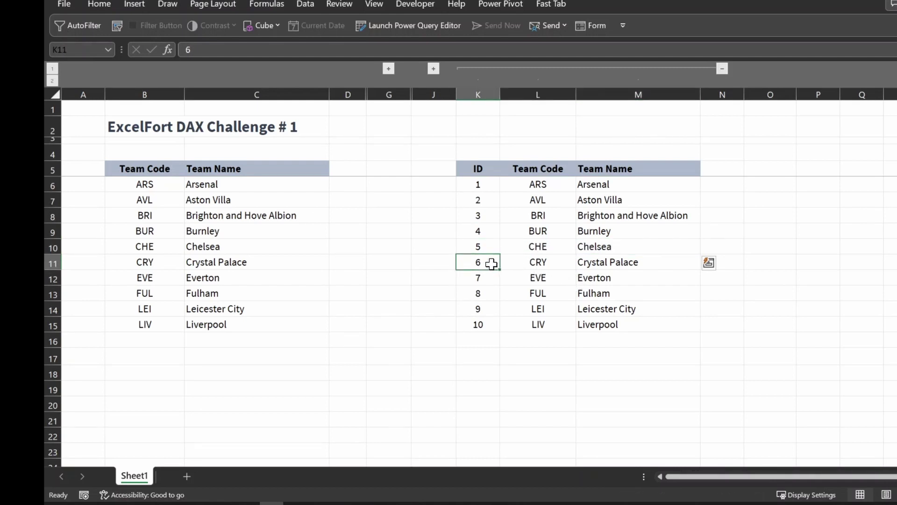
drag(491, 264, 611, 326)
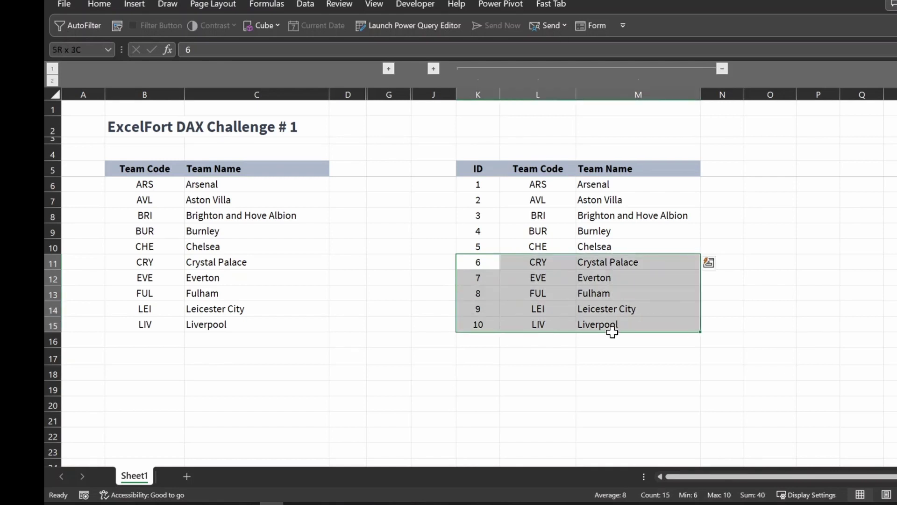
click(607, 242)
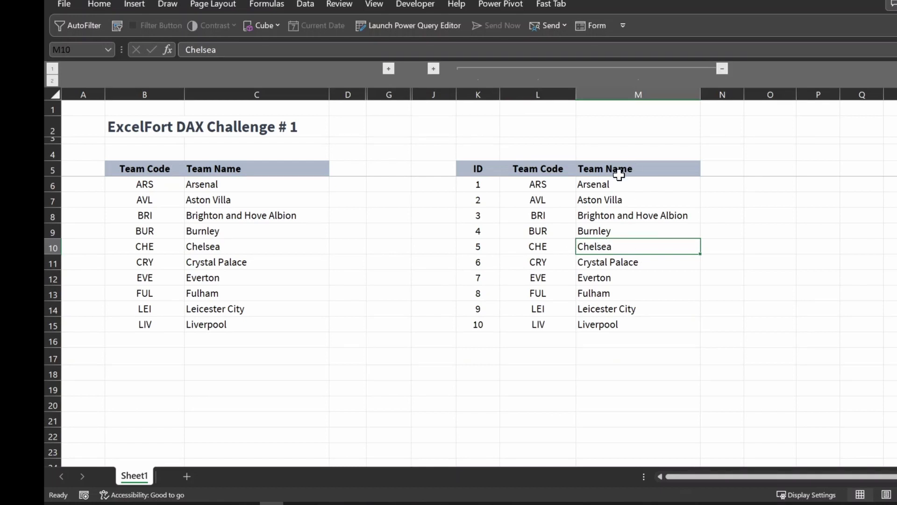
Switch back to Power BI, commit the Table 2 formula with the [Index] > Teams[Index] filter, and collapse the formula editor to a single line.
key(alt+F3)
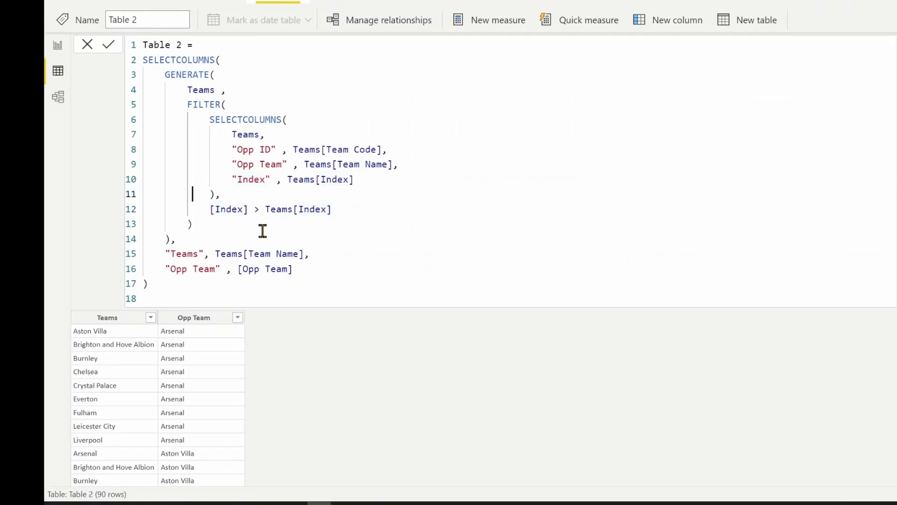
click(249, 235)
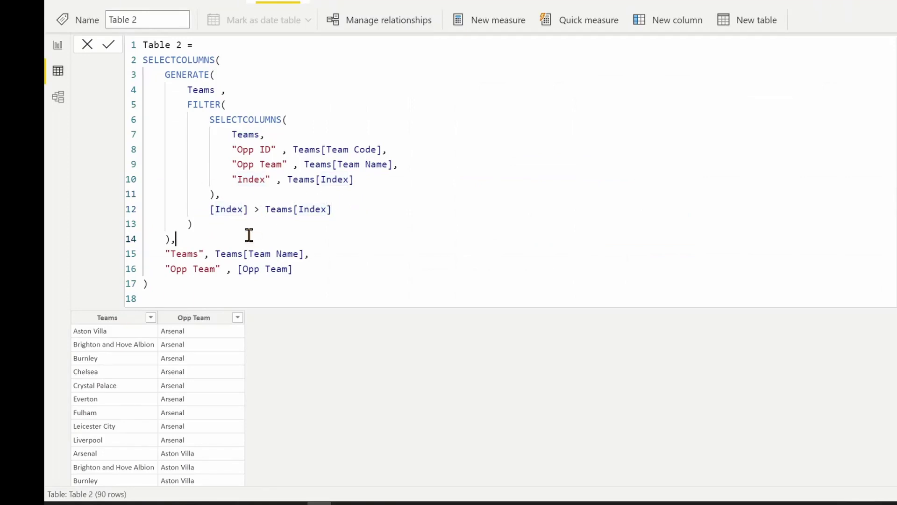
click(109, 45)
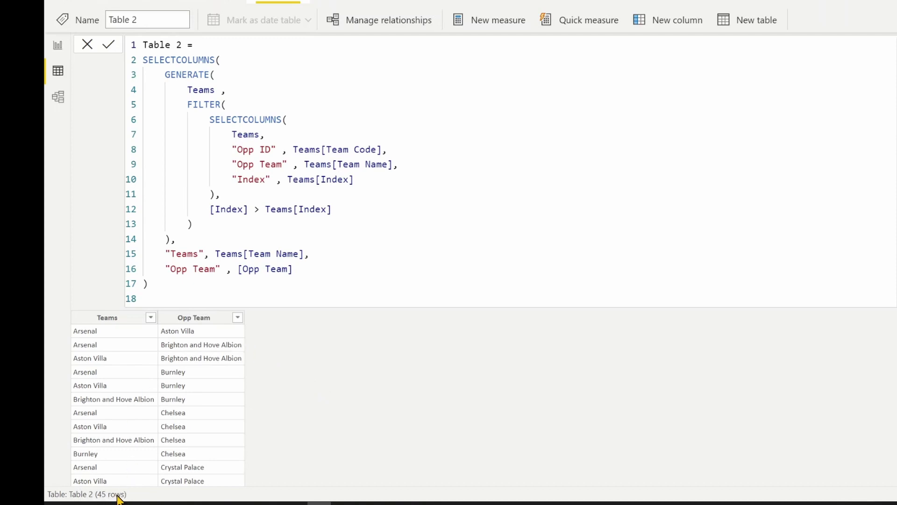
click(119, 480)
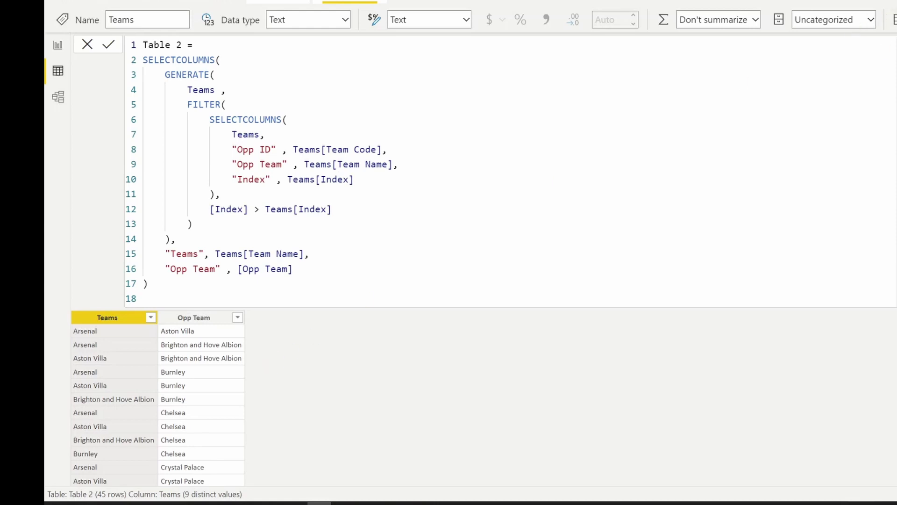
click(893, 45)
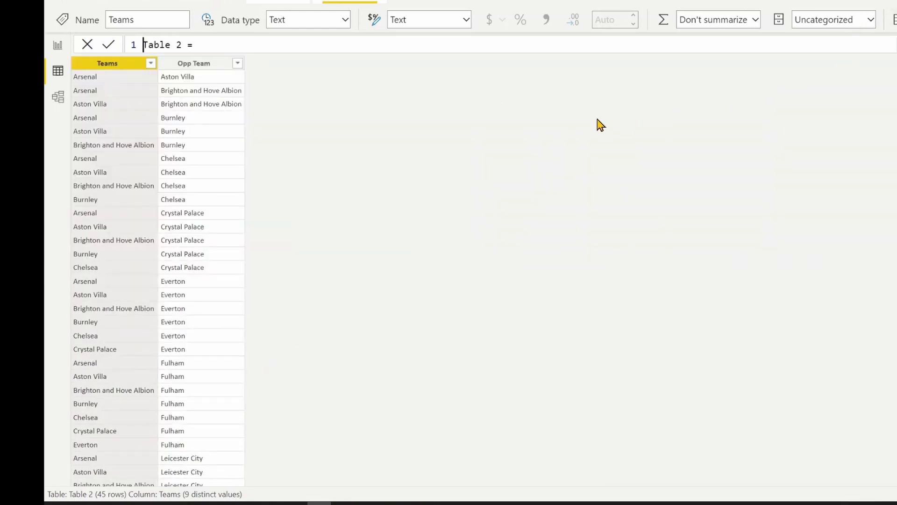